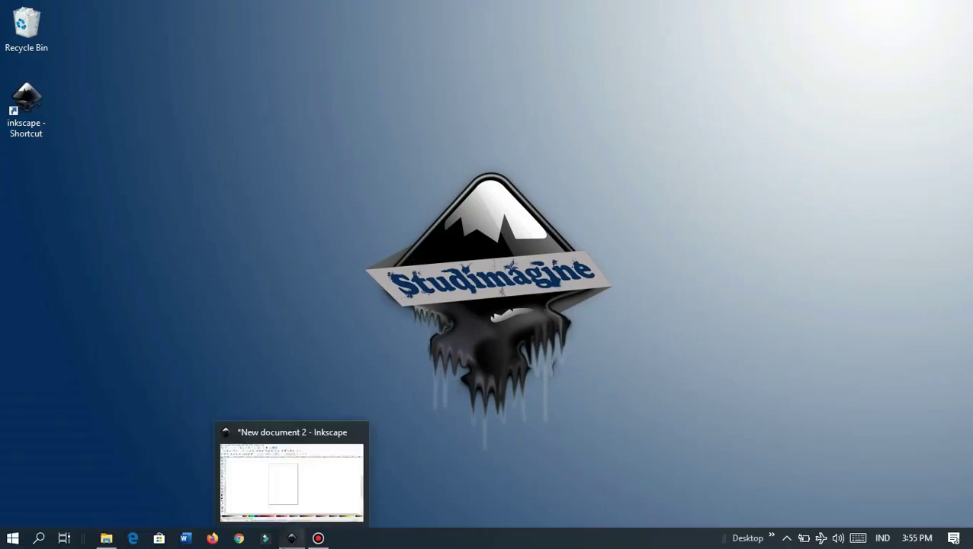
# - Zoom in on the blank Inkscape document and open the docked Fill and Stroke panel
pyautogui.click(284, 537)
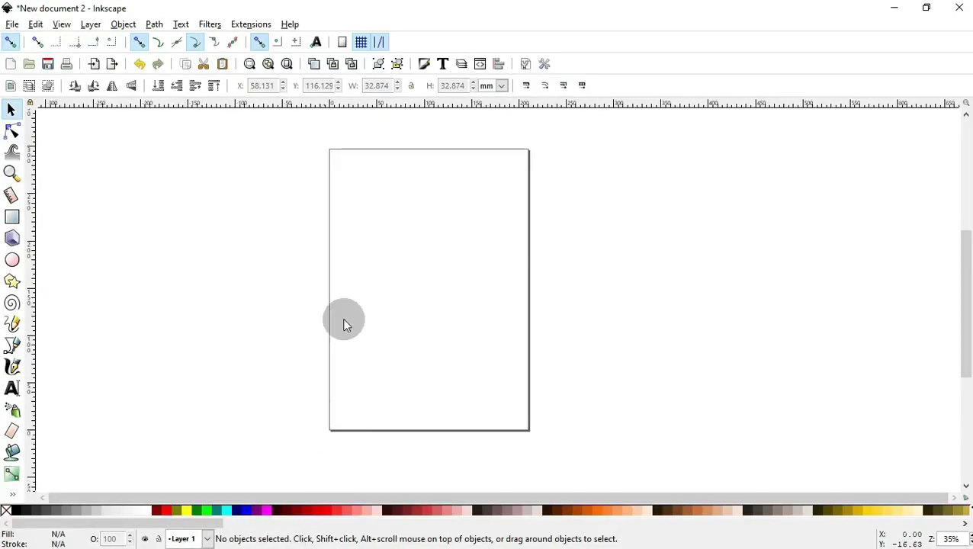
pyautogui.keyDown('ctrl'); pyautogui.scroll(3, 427, 284); pyautogui.keyUp('ctrl')
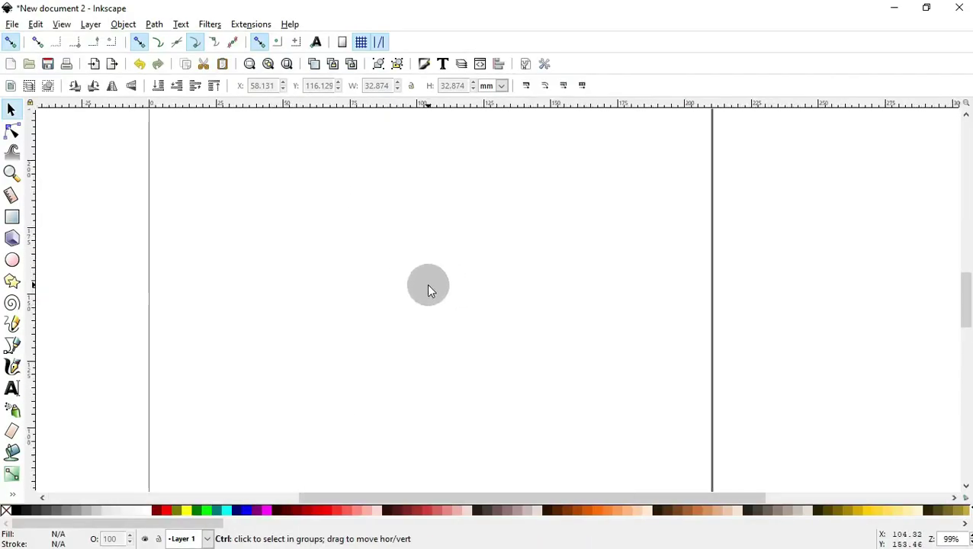
pyautogui.keyDown('ctrl'); pyautogui.scroll(3, 427, 284); pyautogui.keyUp('ctrl')
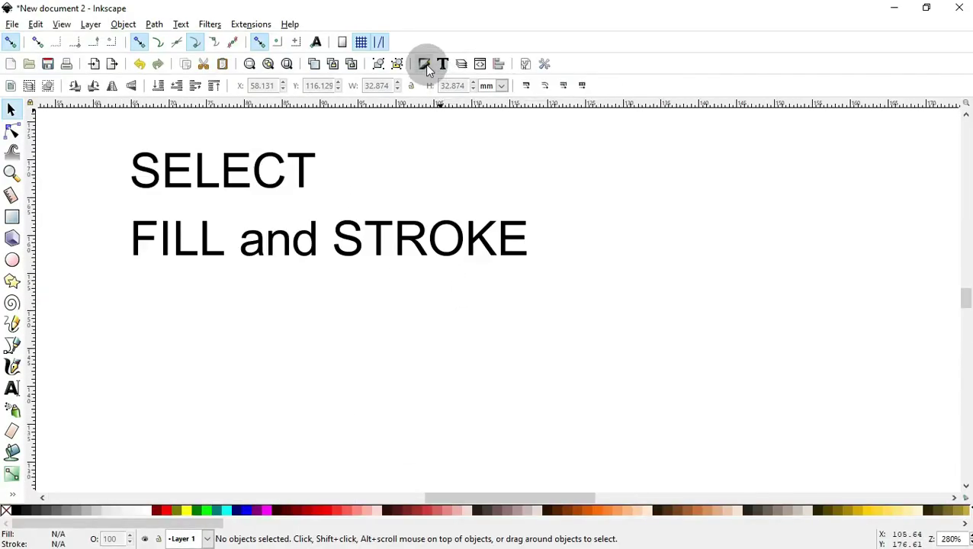
pyautogui.click(425, 64)
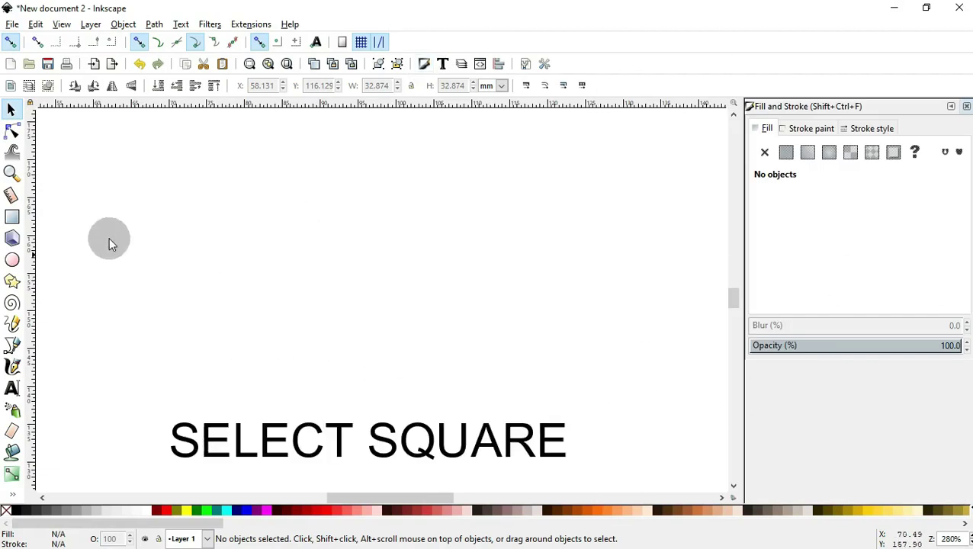
pyautogui.click(12, 217)
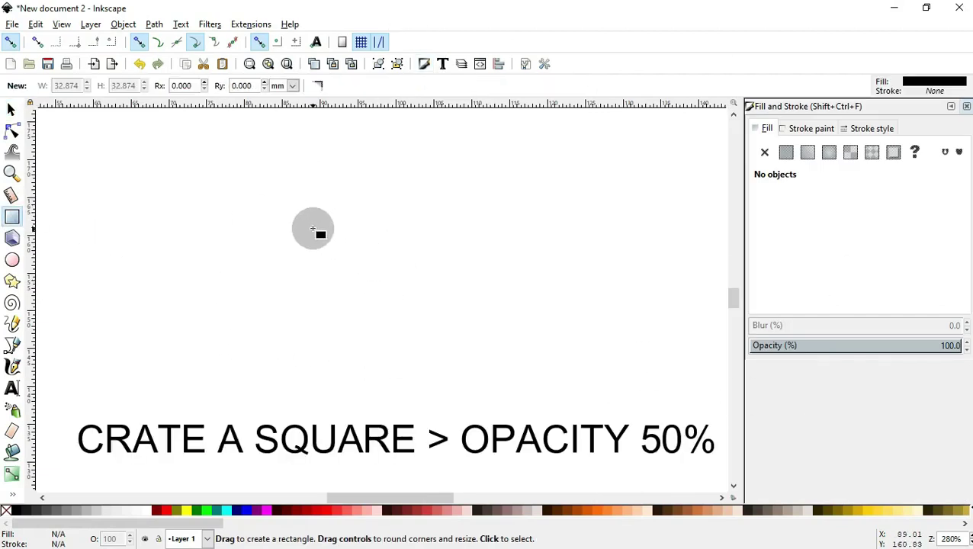
# - Draw a roughly 26 mm square and set its opacity to 54.1% so it appears grey
pyautogui.moveTo(306, 212); pyautogui.dragTo(512, 403)
pyautogui.press('space')
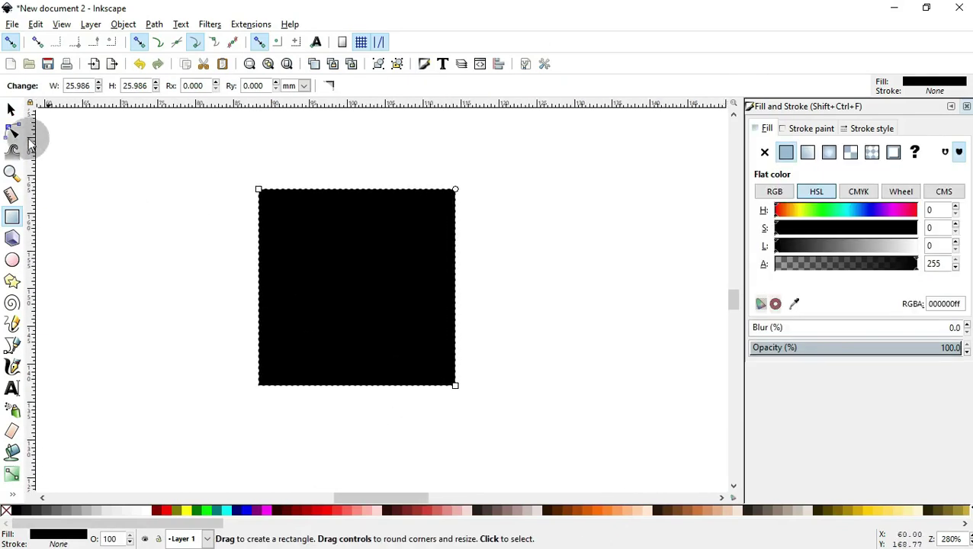
pyautogui.click(11, 109)
pyautogui.moveTo(220, 147)
pyautogui.mouseDown()
pyautogui.moveTo(524, 363)
pyautogui.moveTo(605, 461)
pyautogui.mouseUp()
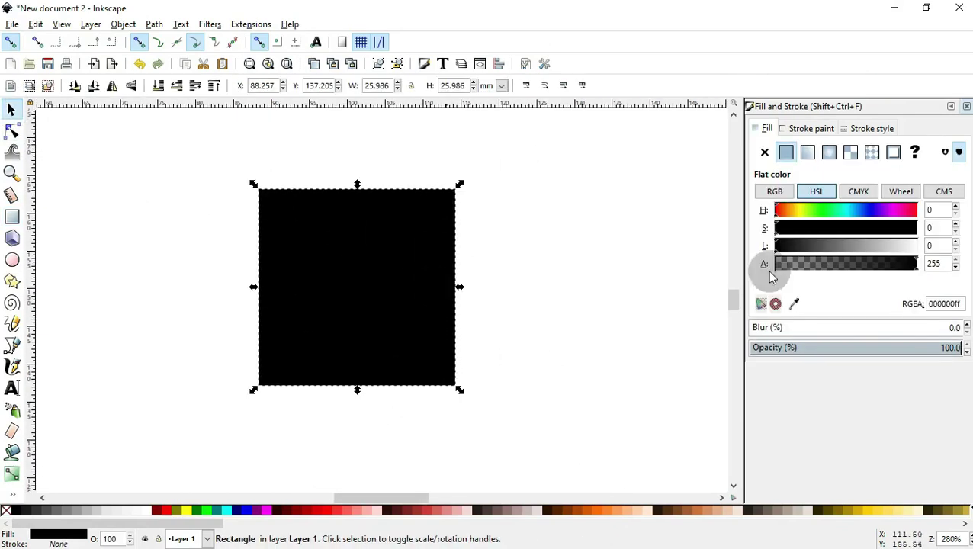
pyautogui.click(864, 347)
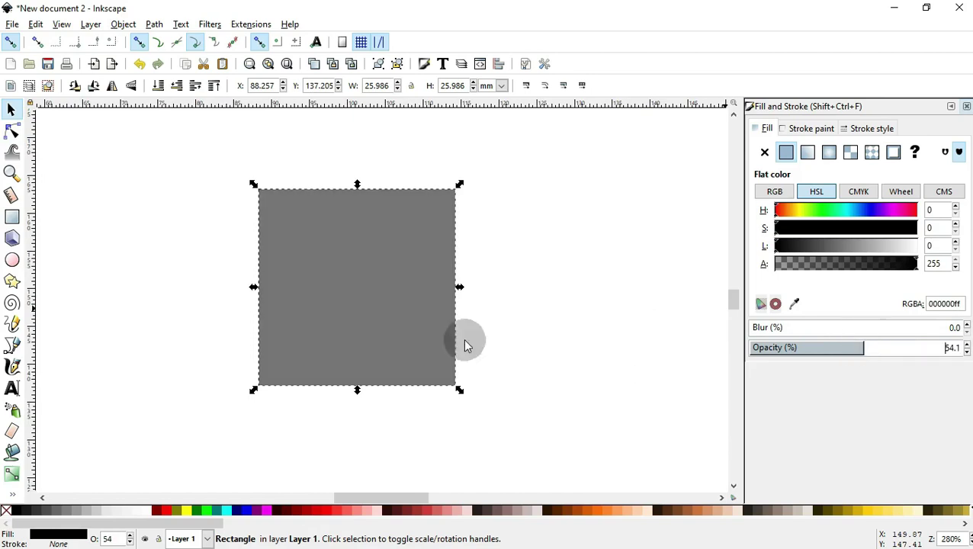
pyautogui.click(293, 356)
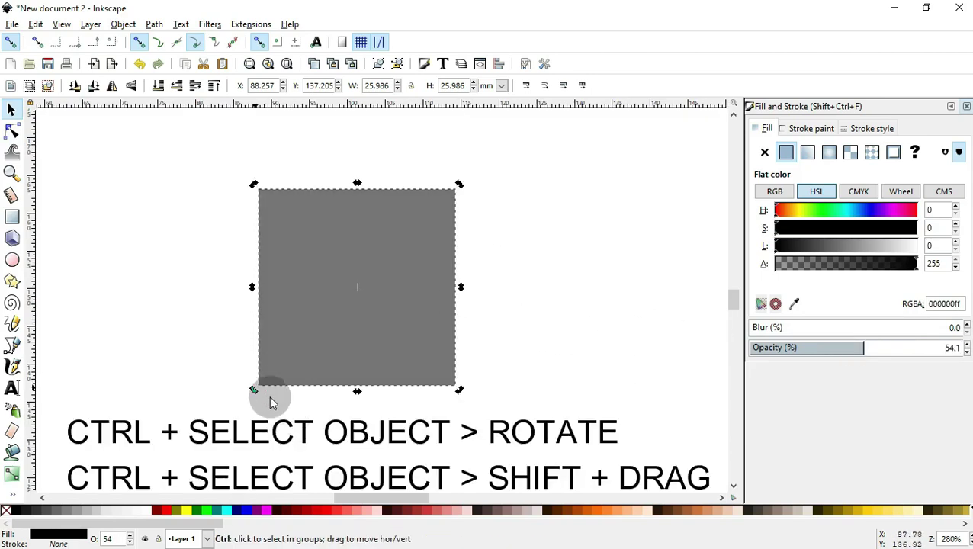
# - Rotate the square 45°, flatten it into a 36.750 × 12.559 mm diamond, and duplicate it
pyautogui.moveTo(269, 395); pyautogui.dragTo(358, 413)
pyautogui.moveTo(329, 320); pyautogui.dragTo(380, 306)
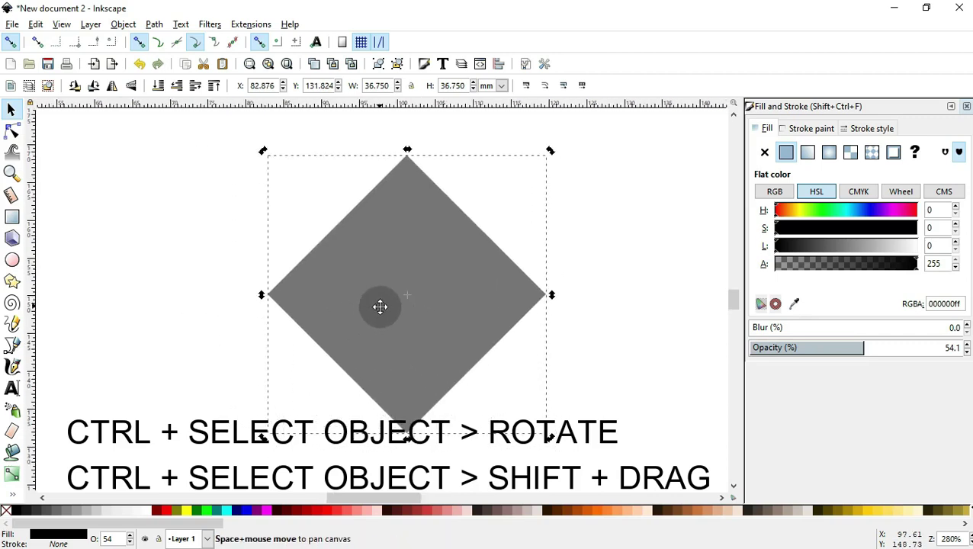
pyautogui.click(409, 347)
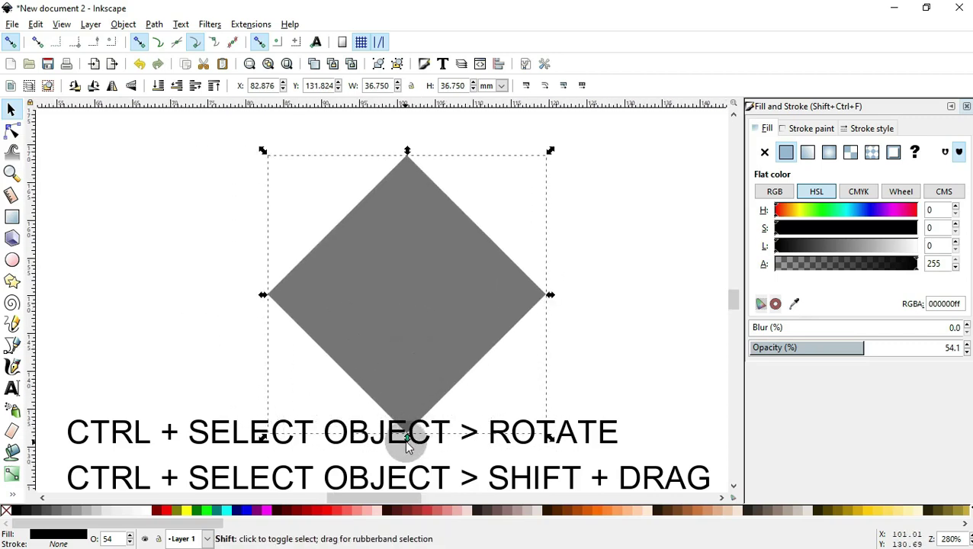
pyautogui.moveTo(407, 438); pyautogui.dragTo(403, 345)
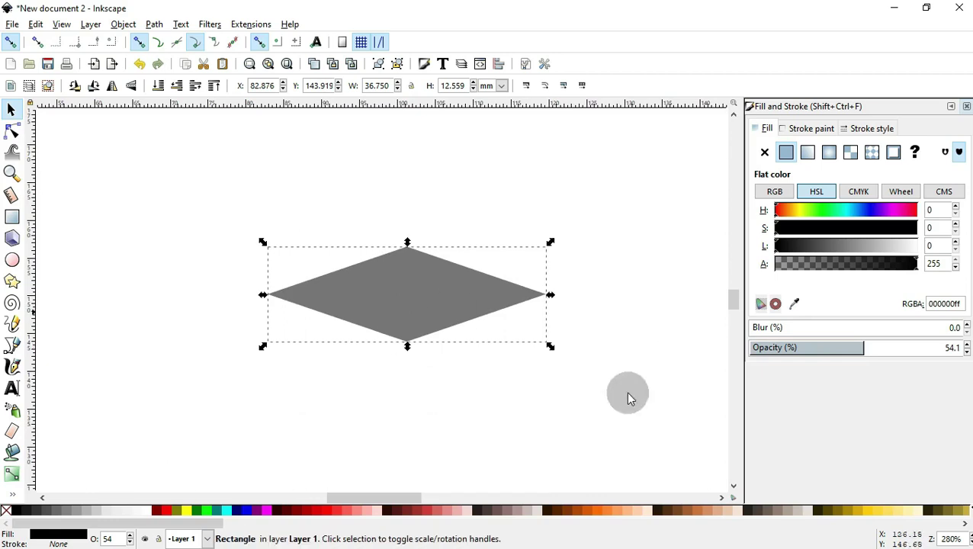
pyautogui.hotkey('ctrl', 'd')
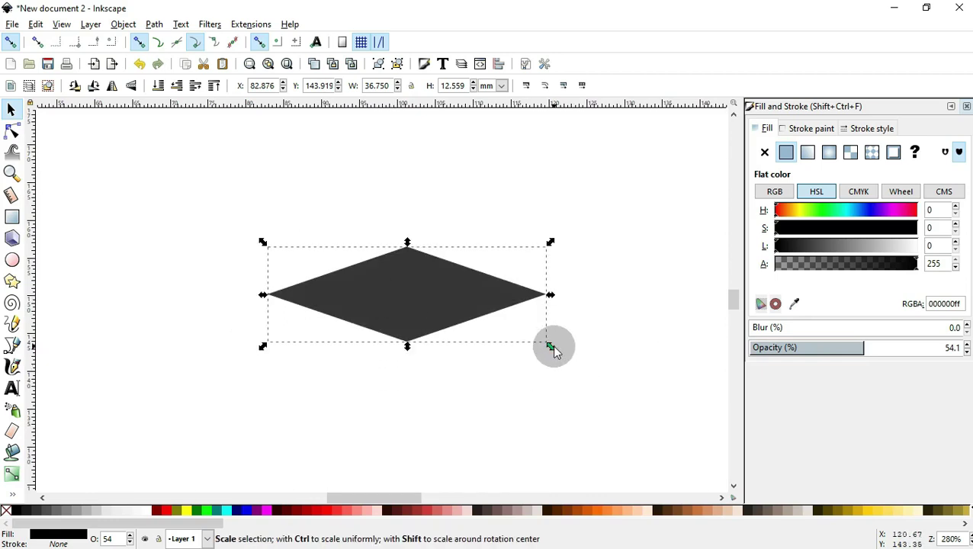
# - Shrink the duplicate to about 60% and subtract it from the large diamond with Difference
pyautogui.moveTo(548, 346); pyautogui.dragTo(526, 327)
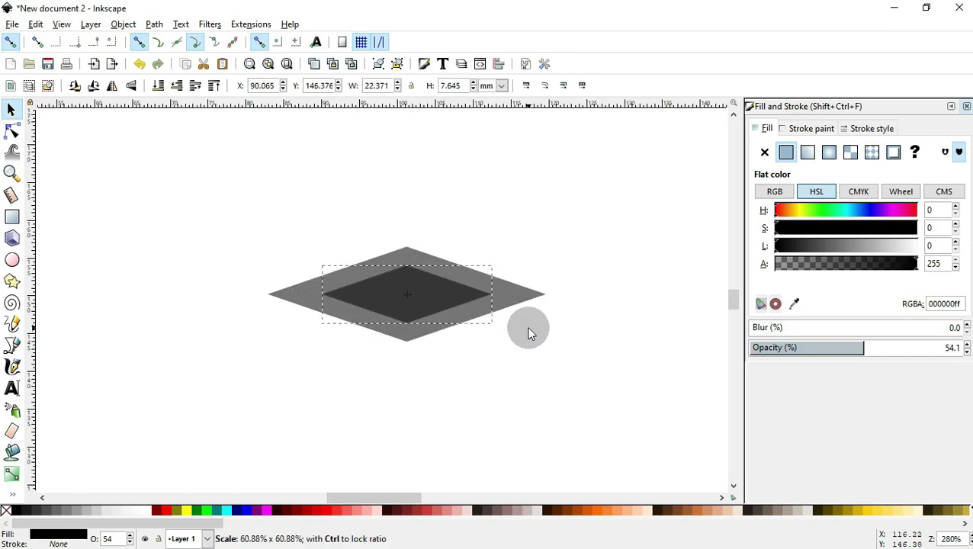
pyautogui.hotkey('ctrl', 'a')
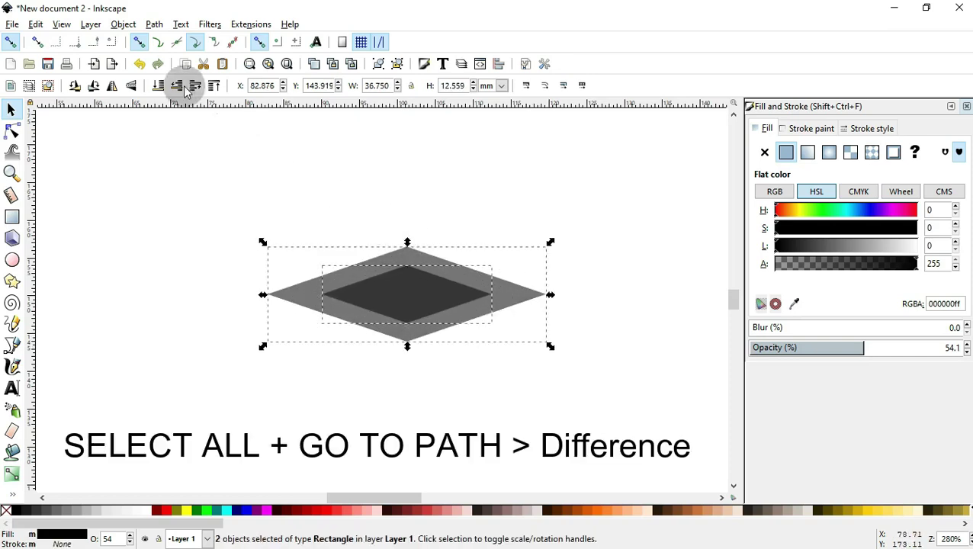
pyautogui.click(154, 24)
pyautogui.click(180, 122)
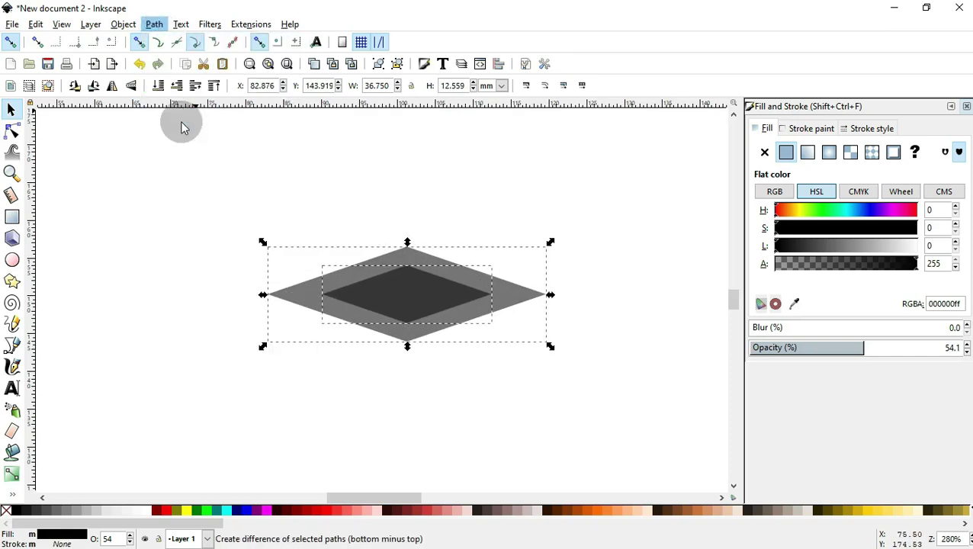
# - Duplicate the ring, colour the copy red, and shift it slightly below the grey one
pyautogui.hotkey('ctrl', 'd')
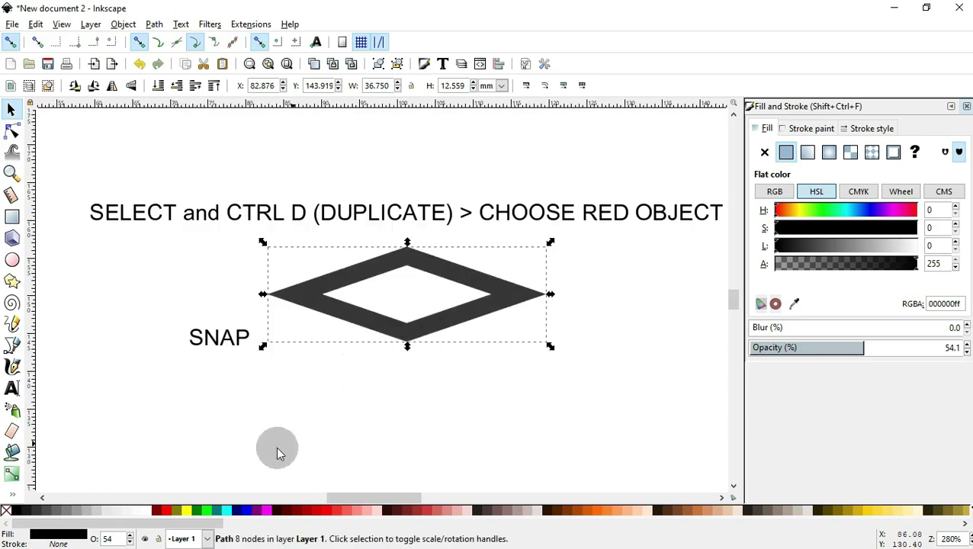
pyautogui.click(164, 510)
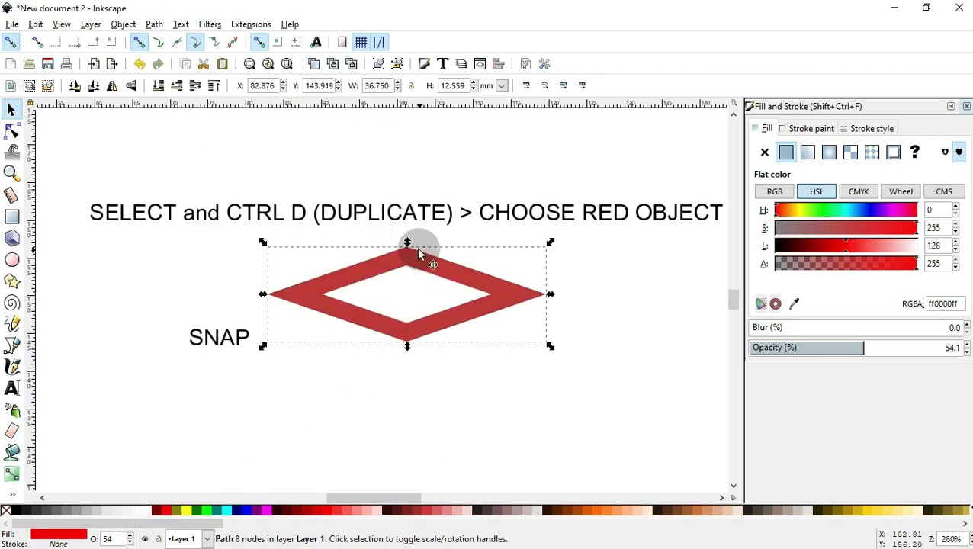
pyautogui.moveTo(407, 257); pyautogui.dragTo(405, 273)
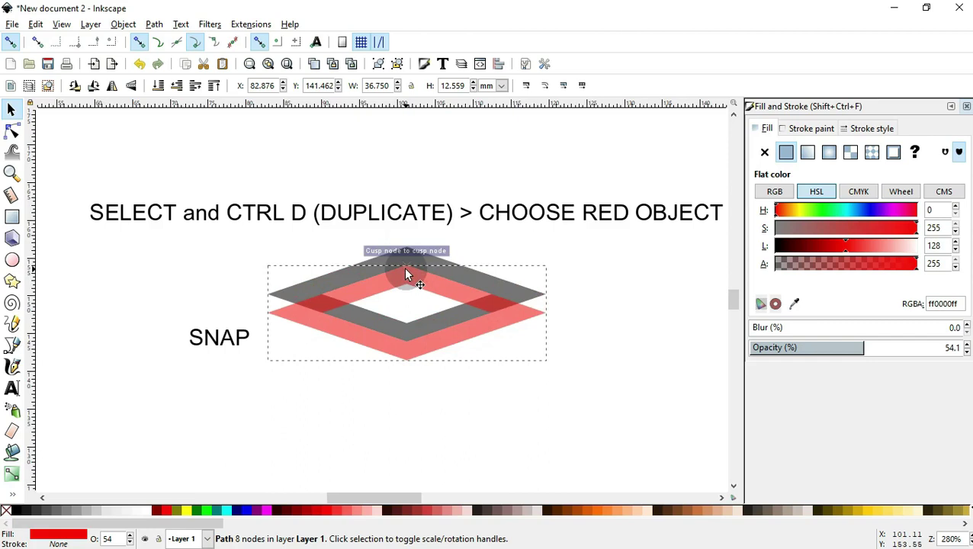
pyautogui.click(480, 186)
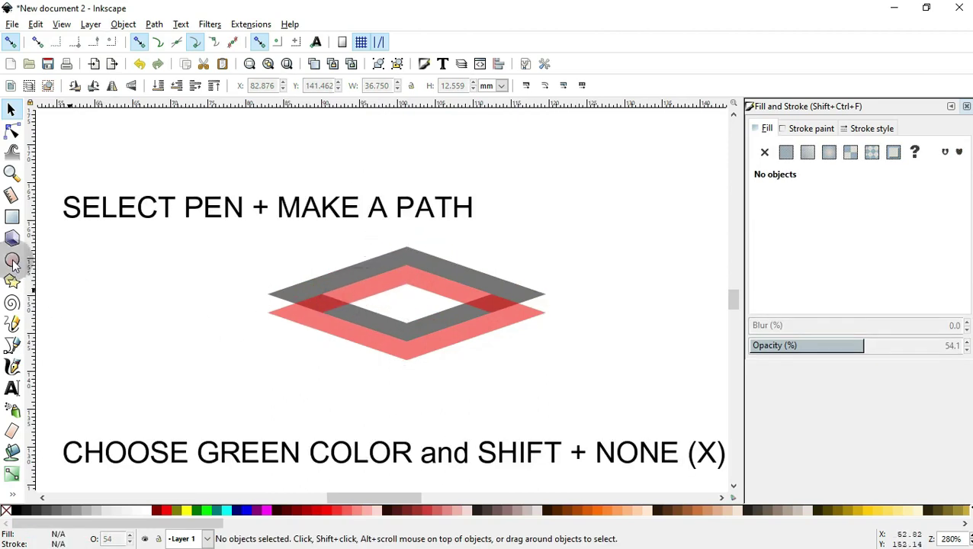
# - Draw a chevron path over the right half of the rings, filled green with no stroke
pyautogui.click(11, 345)
pyautogui.click(407, 267)
pyautogui.click(491, 311)
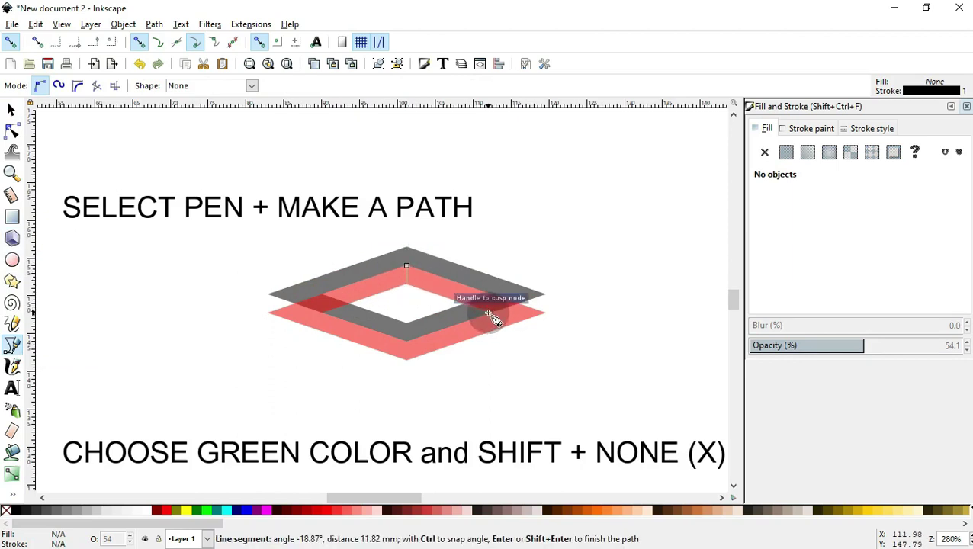
pyautogui.click(406, 342)
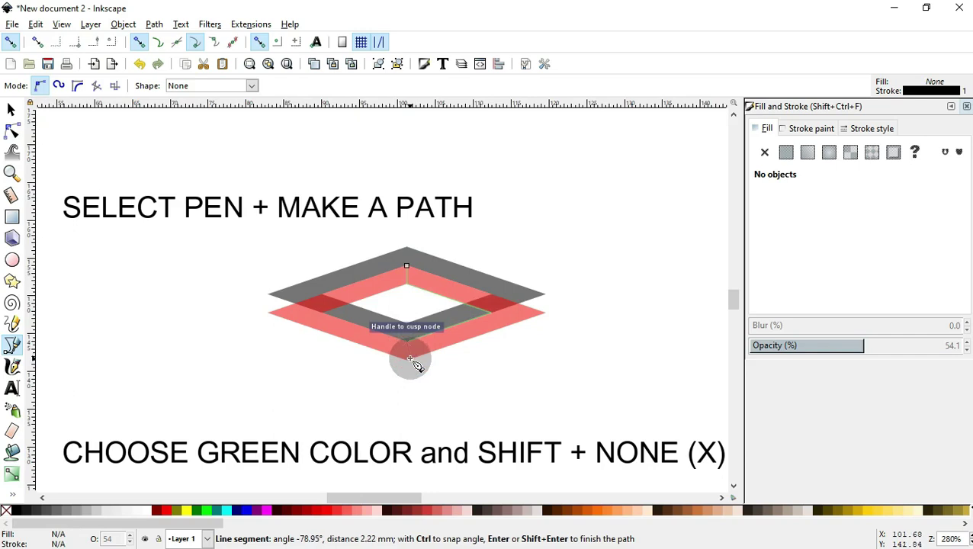
pyautogui.click(544, 312)
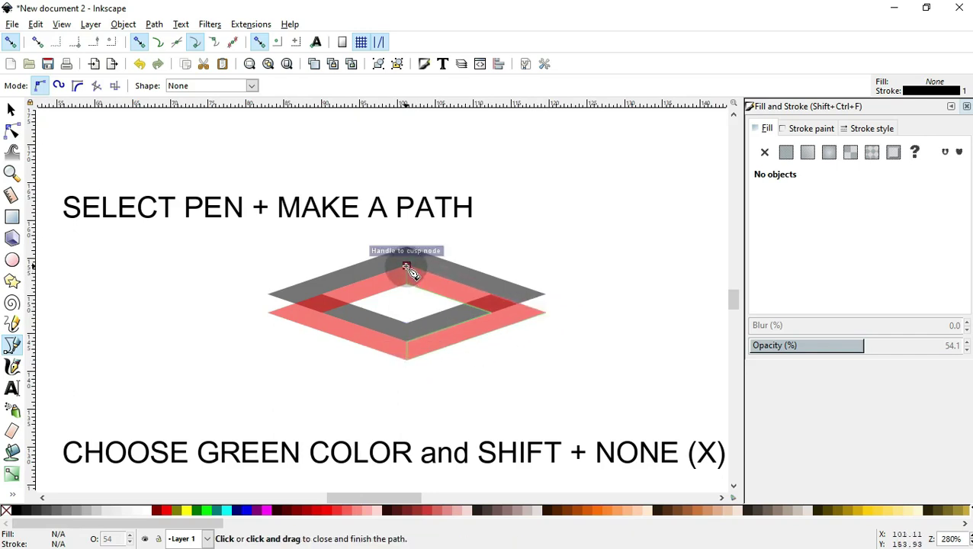
pyautogui.click(407, 268)
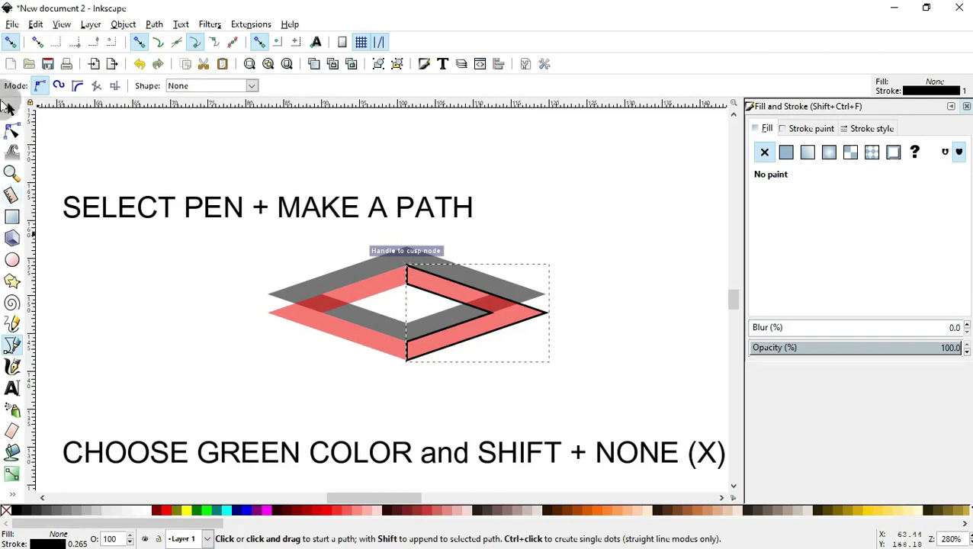
pyautogui.click(207, 513)
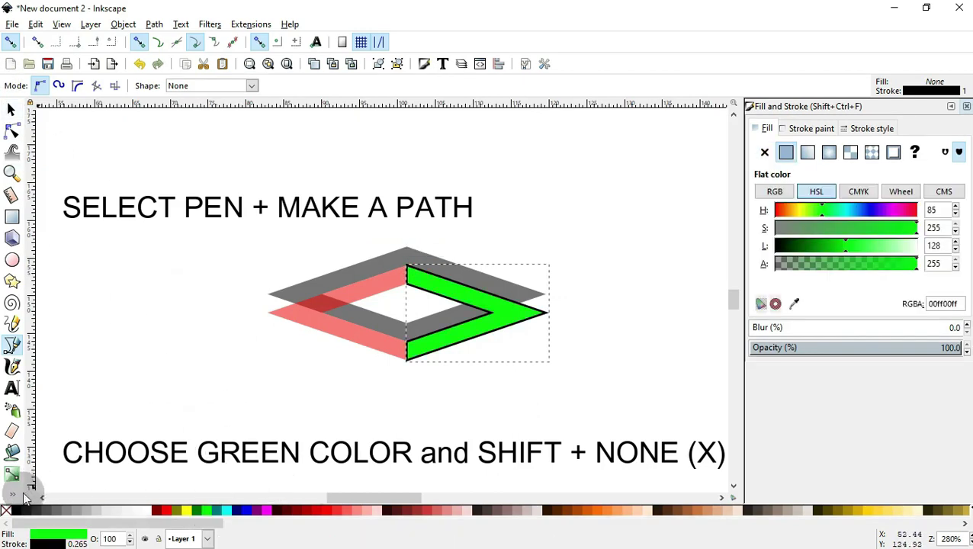
pyautogui.keyDown('shift'); pyautogui.click(4, 512); pyautogui.keyUp('shift')
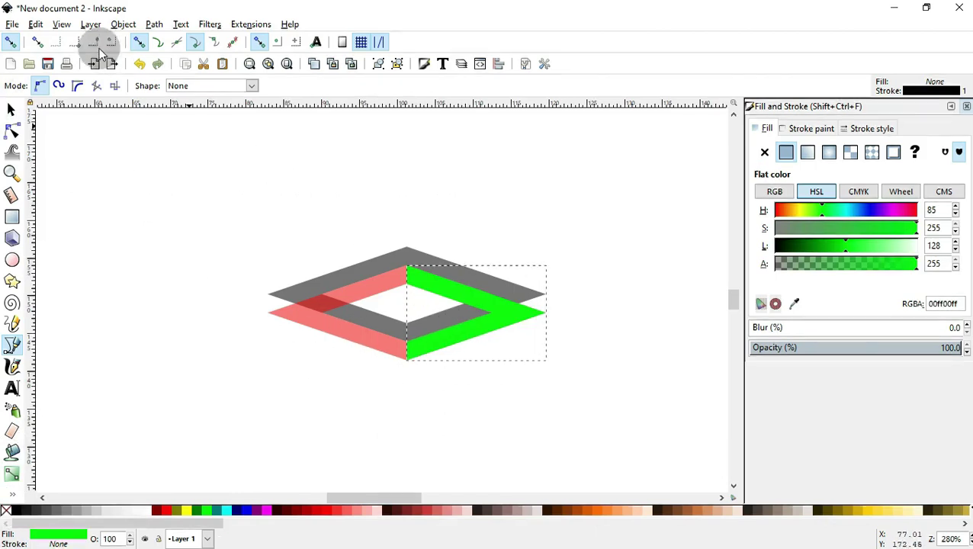
pyautogui.click(10, 109)
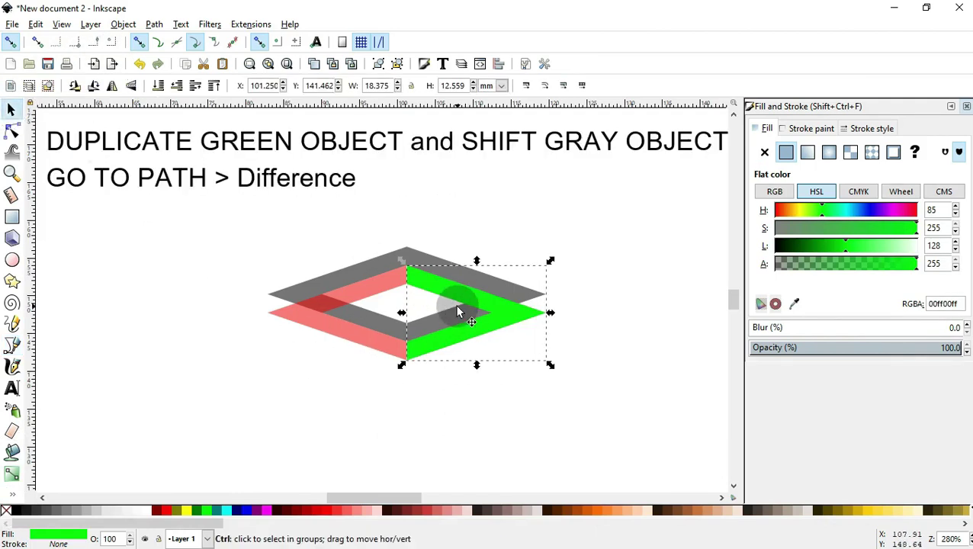
# - Subtract the green half's shape from the grey ring with Path > Difference
pyautogui.keyDown('shift'); pyautogui.click(412, 255); pyautogui.keyUp('shift')
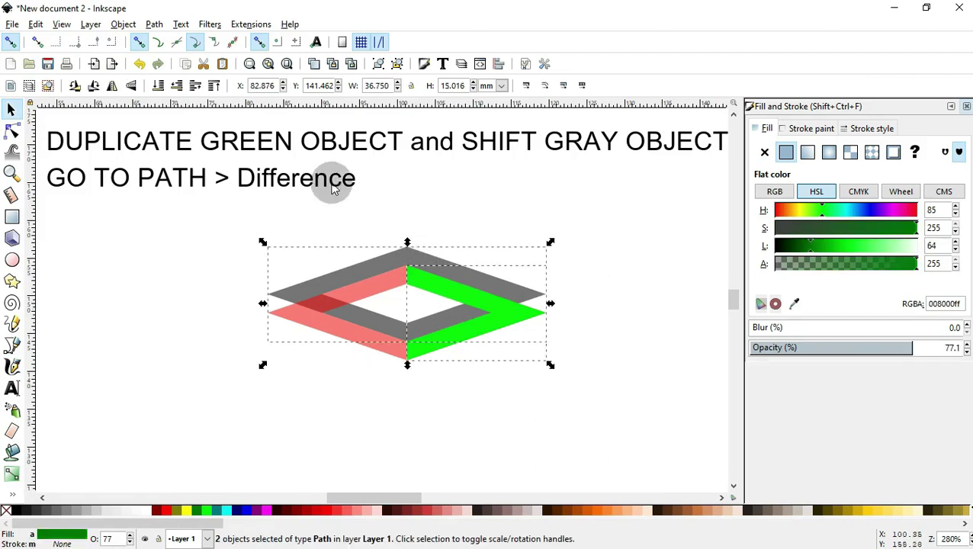
pyautogui.click(154, 24)
pyautogui.click(161, 119)
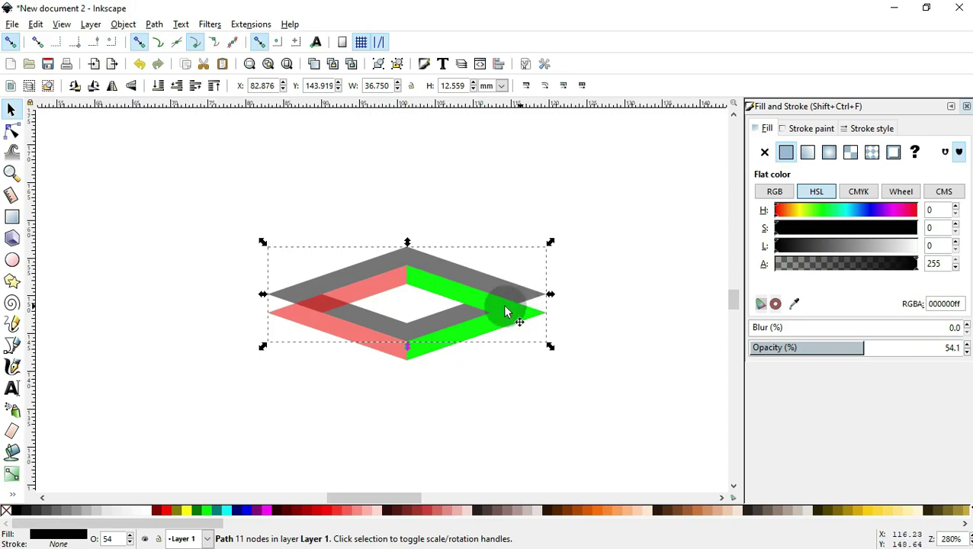
pyautogui.click(13, 346)
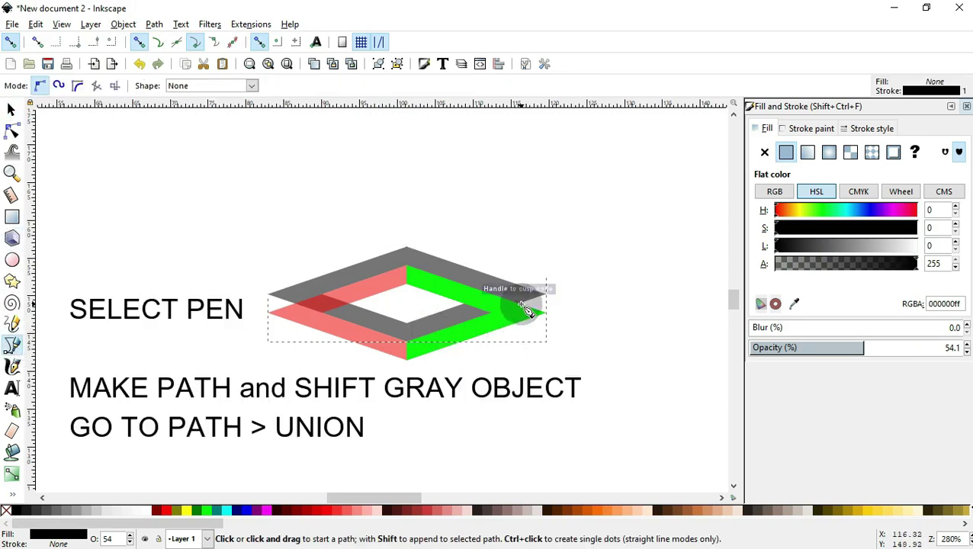
# - Draw a small triangle at the ring's right tip and union it into the grey ring
pyautogui.click(519, 304)
pyautogui.click(544, 295)
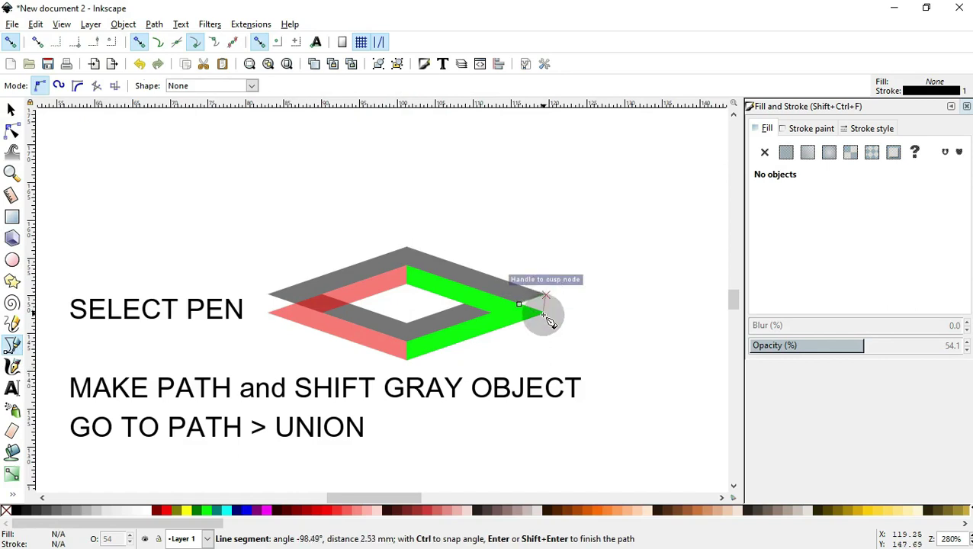
pyautogui.click(545, 312)
pyautogui.click(521, 306)
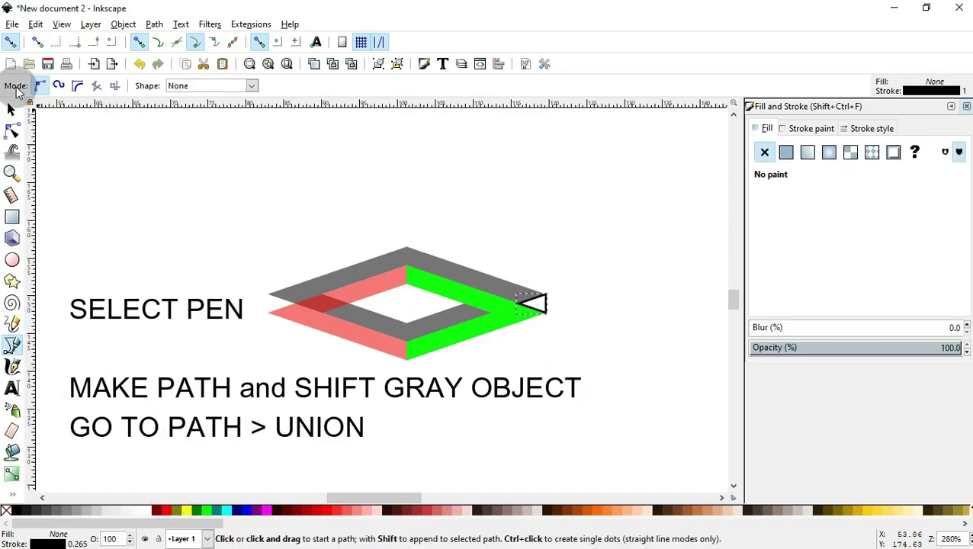
pyautogui.click(12, 110)
pyautogui.keyDown('shift'); pyautogui.click(424, 258); pyautogui.keyUp('shift')
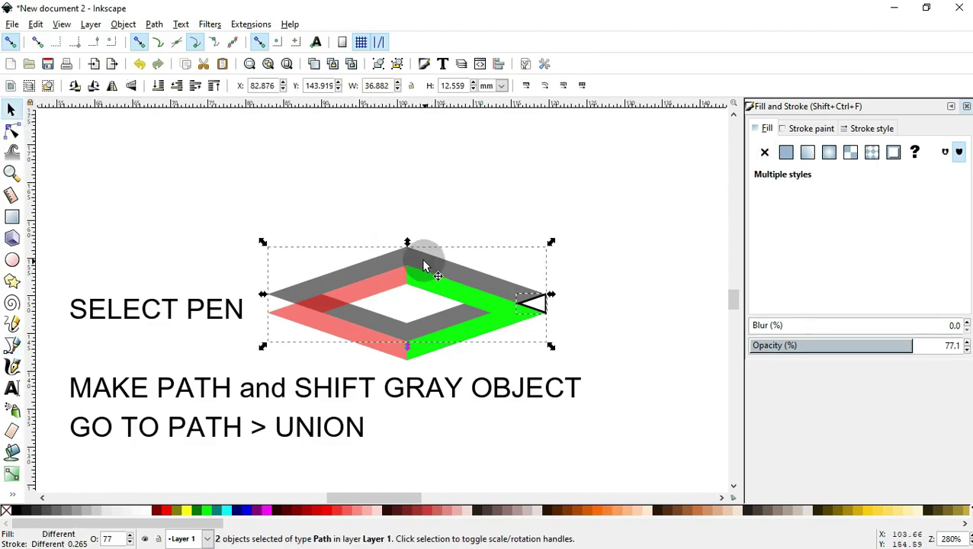
pyautogui.click(154, 23)
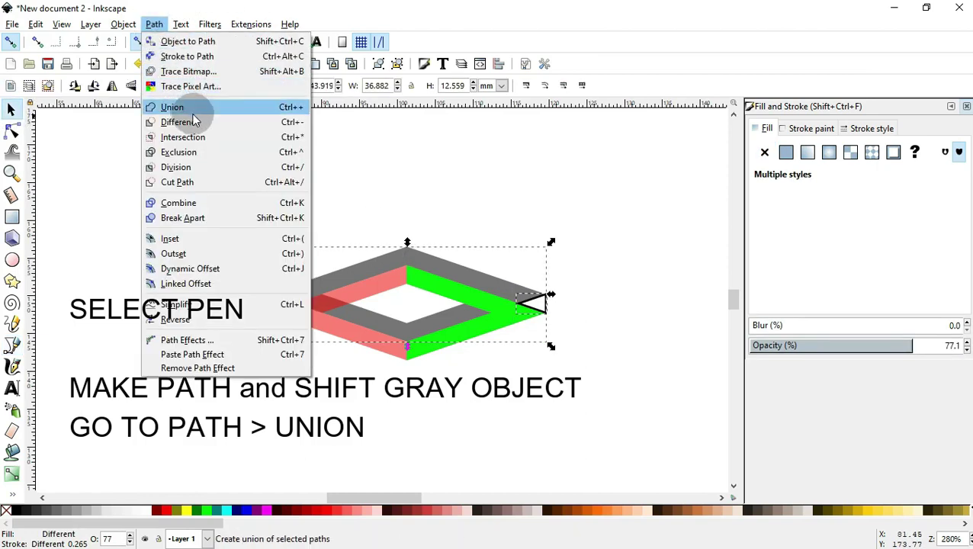
pyautogui.click(195, 107)
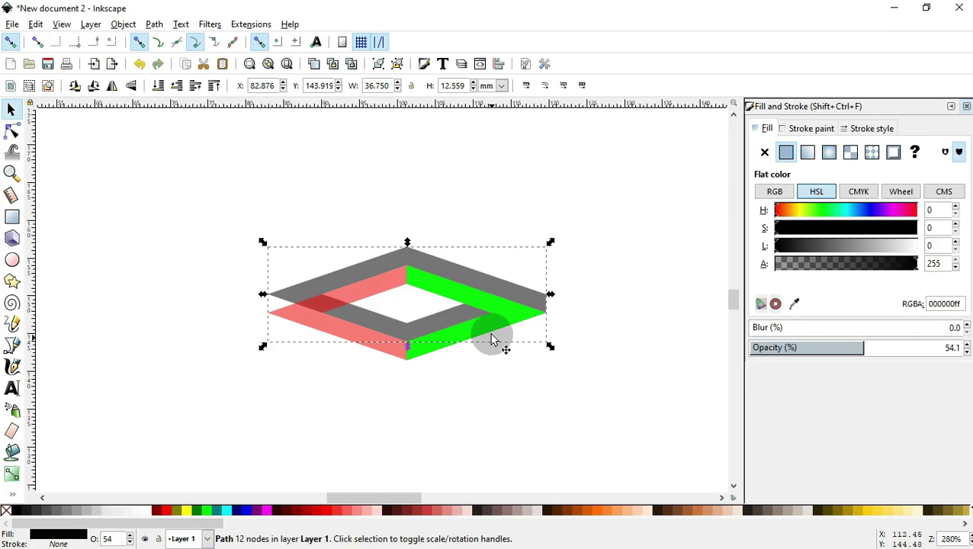
pyautogui.click(469, 209)
pyautogui.click(450, 267)
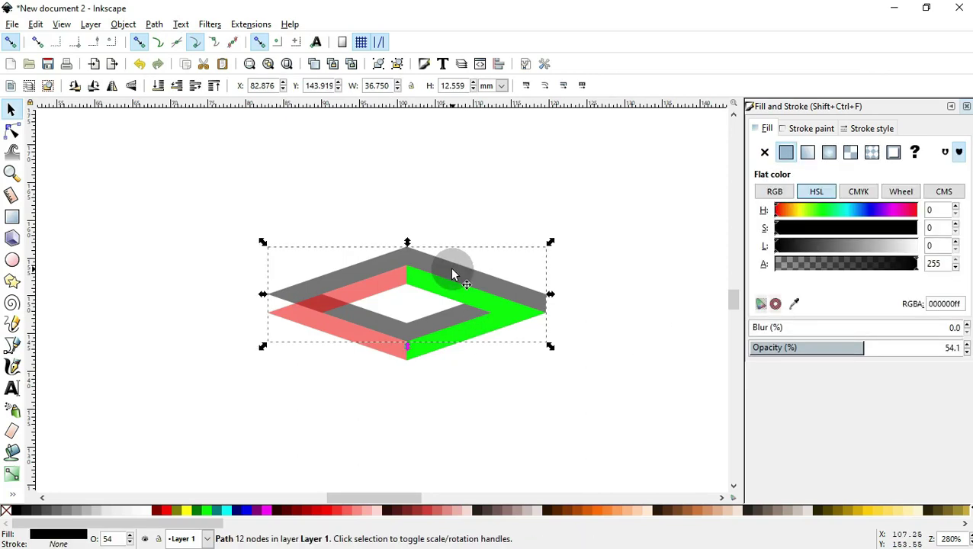
# - Duplicate the grey ring, colour the copy red, rotate it a half-turn, and overlap it
pyautogui.hotkey('ctrl', 'd')
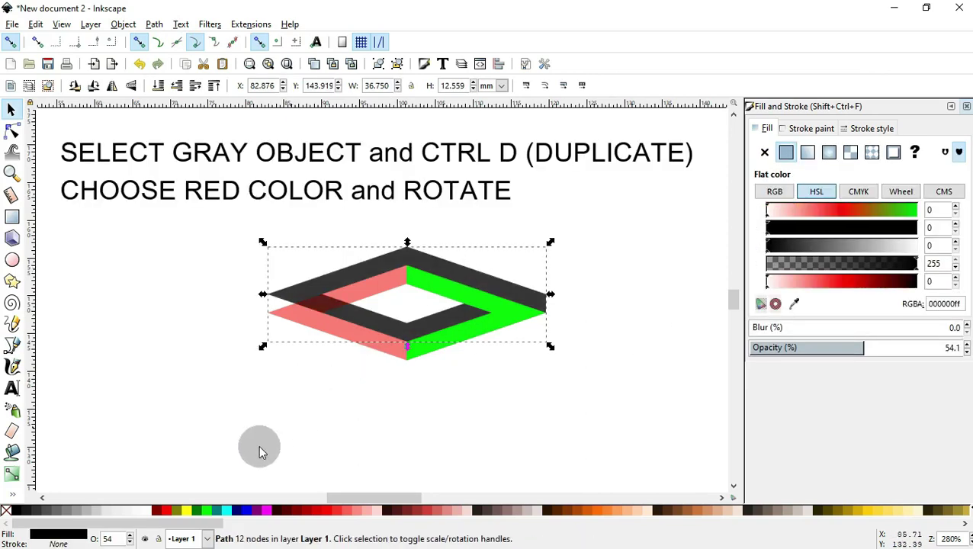
pyautogui.click(166, 510)
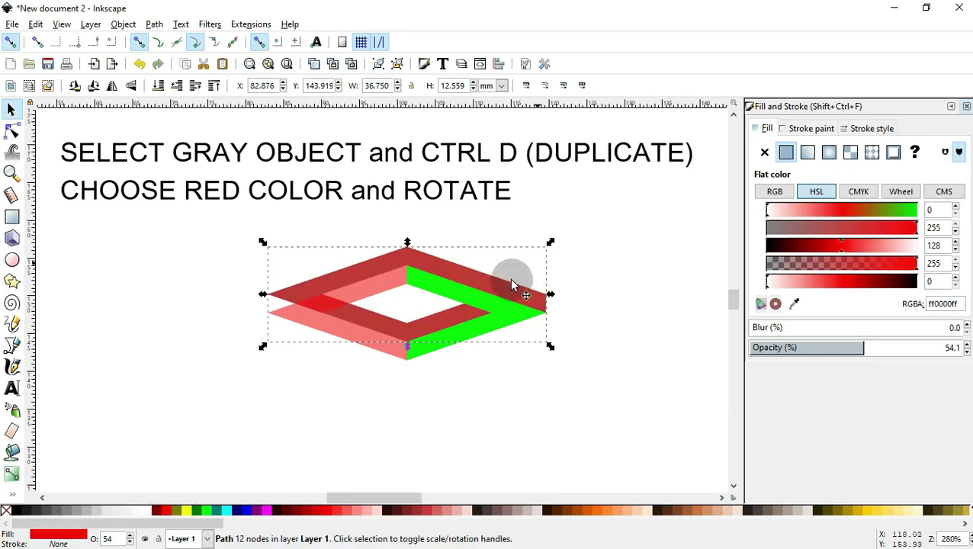
pyautogui.click(514, 280)
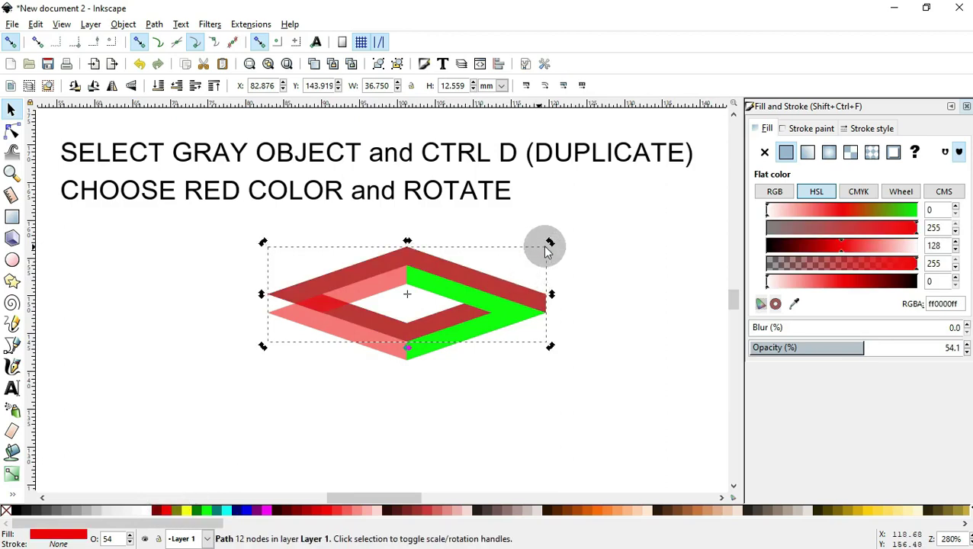
pyautogui.moveTo(548, 242)
pyautogui.mouseDown()
pyautogui.moveTo(306, 279)
pyautogui.moveTo(298, 310)
pyautogui.mouseUp()
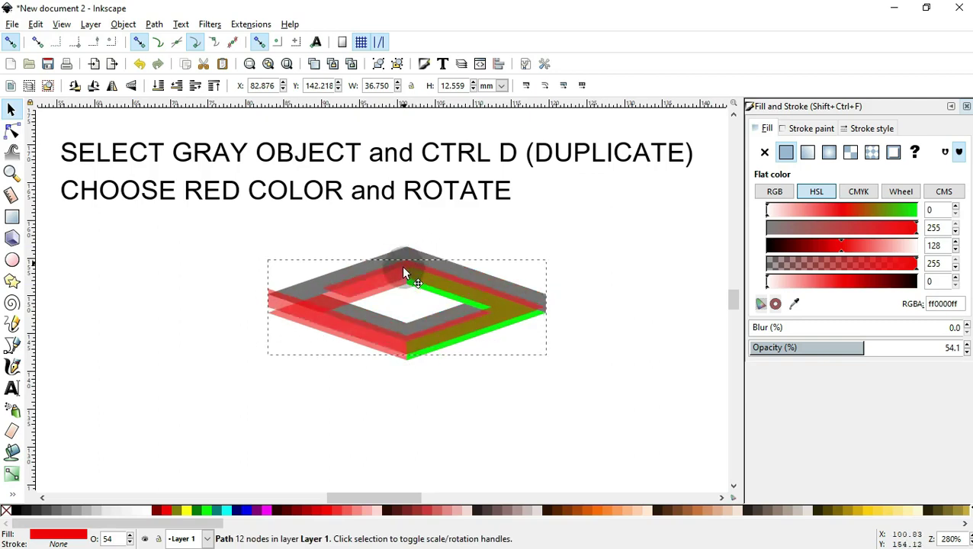
pyautogui.moveTo(407, 254); pyautogui.dragTo(403, 269)
pyautogui.press('Escape')
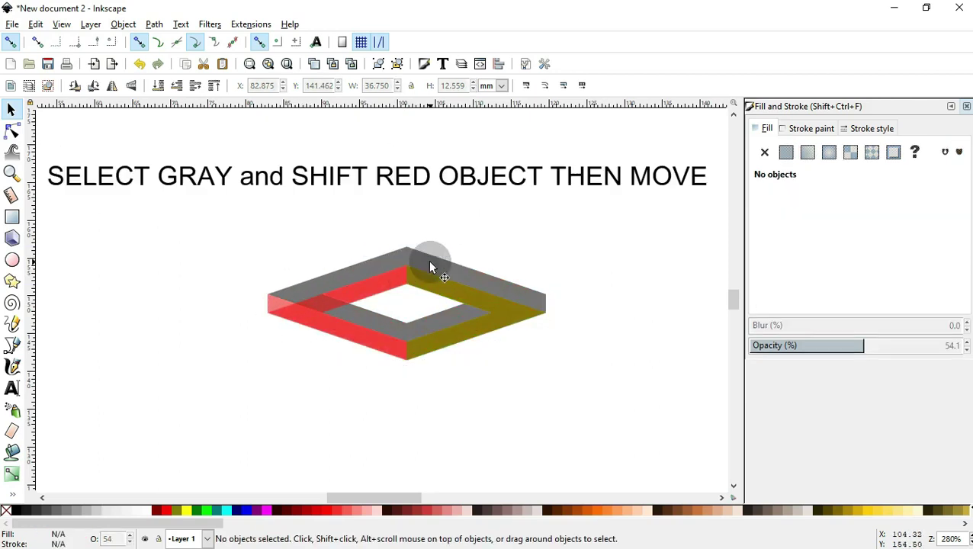
# - Move the grey and red rings aside and delete the leftover pink-and-green diamond
pyautogui.click(429, 266)
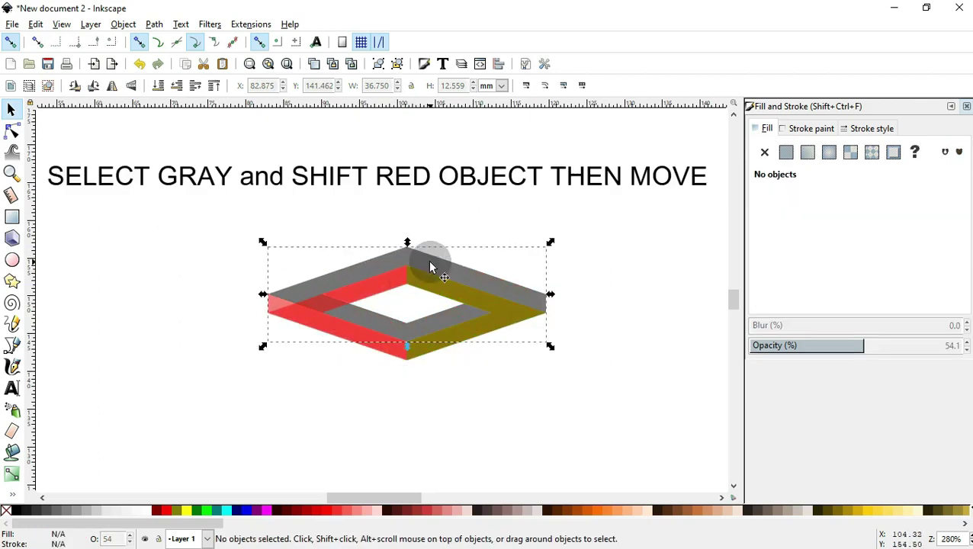
pyautogui.keyDown('shift'); pyautogui.click(387, 288); pyautogui.keyUp('shift')
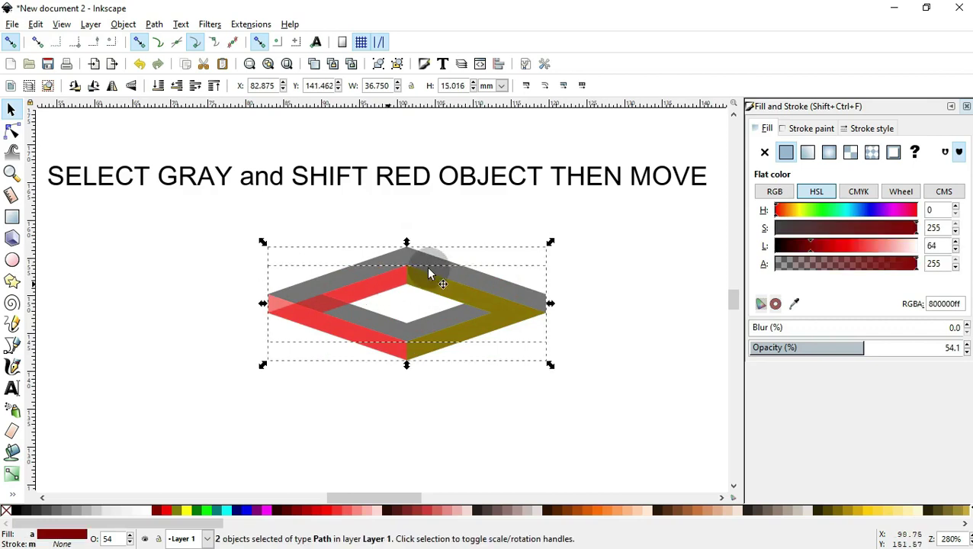
pyautogui.moveTo(439, 269); pyautogui.dragTo(172, 109)
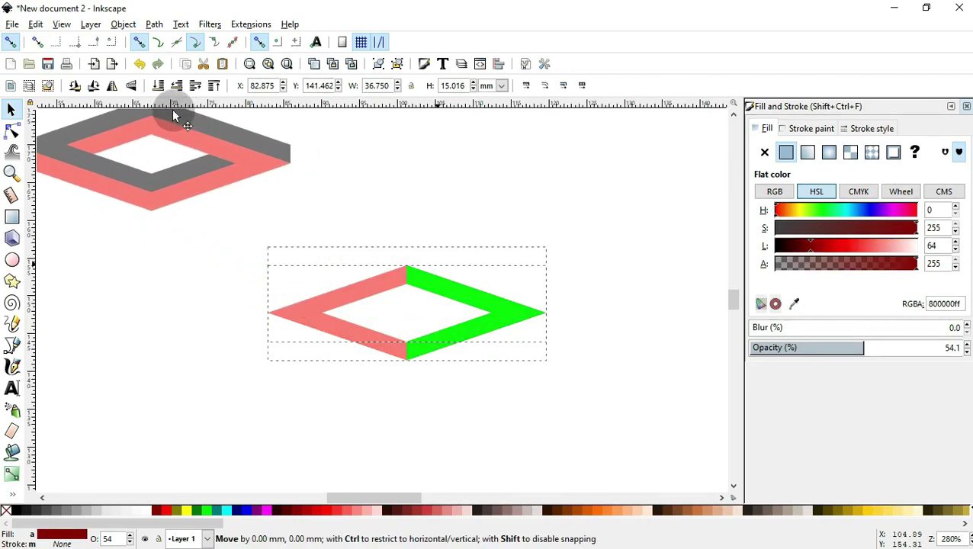
pyautogui.moveTo(659, 406); pyautogui.dragTo(193, 211)
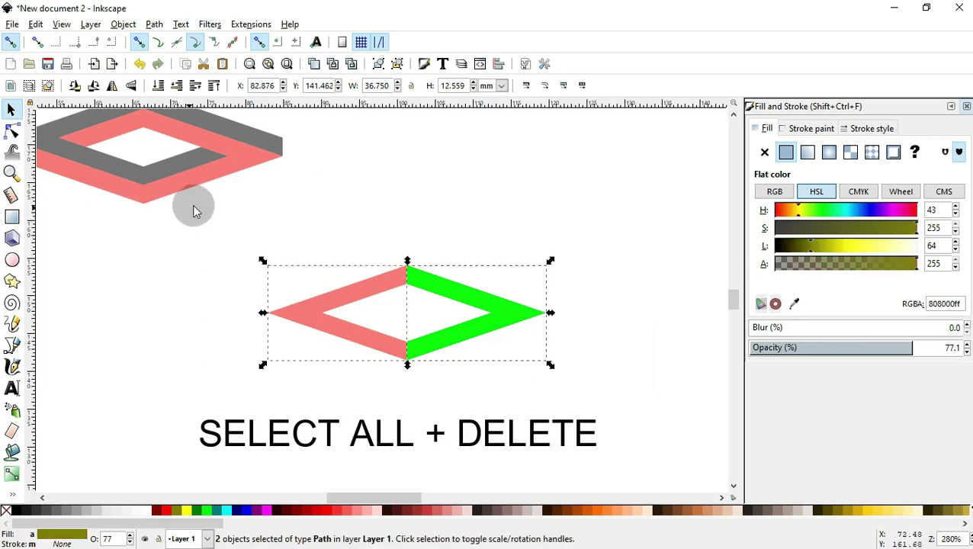
pyautogui.press('Delete')
# - Bring the remaining grey-and-red ring drawing back into view and deselect it
pyautogui.scroll(-3, 439, 341)
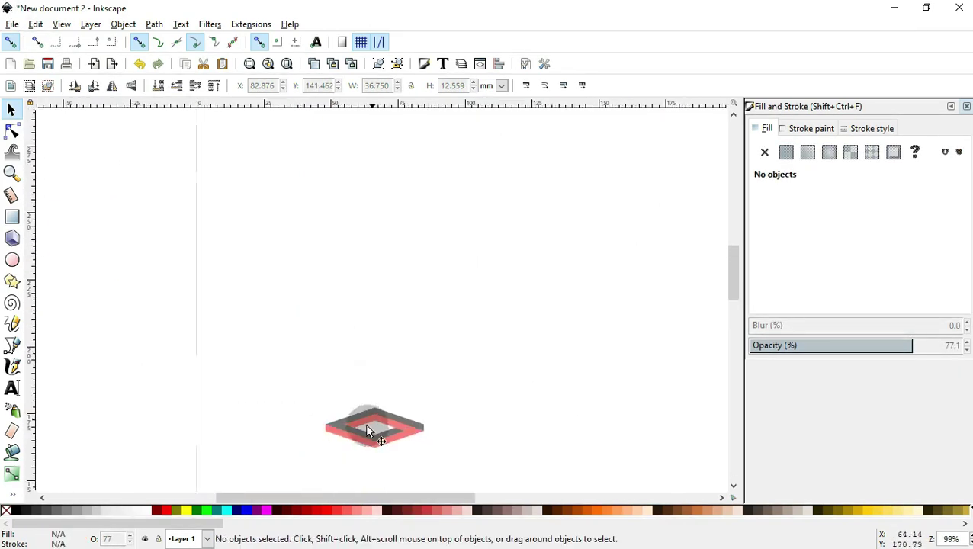
pyautogui.moveTo(358, 409); pyautogui.dragTo(340, 302)
pyautogui.scroll(3, 349, 326)
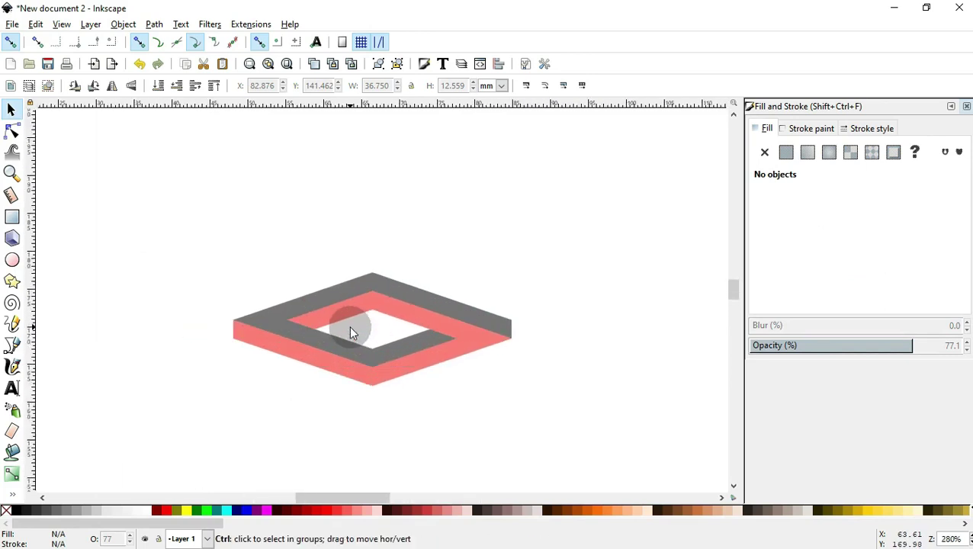
pyautogui.scroll(-1, 349, 326)
pyautogui.moveTo(174, 238); pyautogui.dragTo(510, 463)
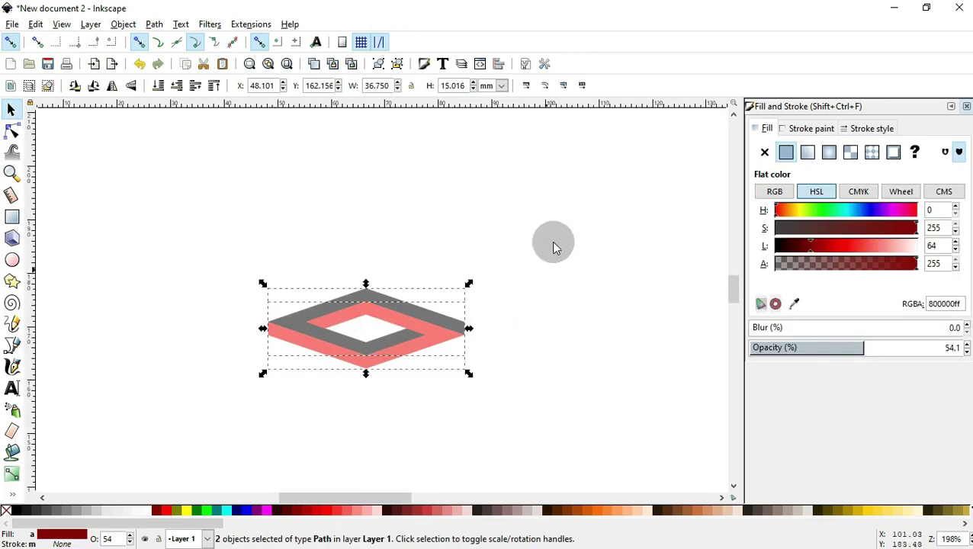
pyautogui.click(492, 327)
pyautogui.scroll(1, 377, 334)
# - Trace the ring's right-hand pink faces into one lime-green shape with no outline
pyautogui.click(12, 346)
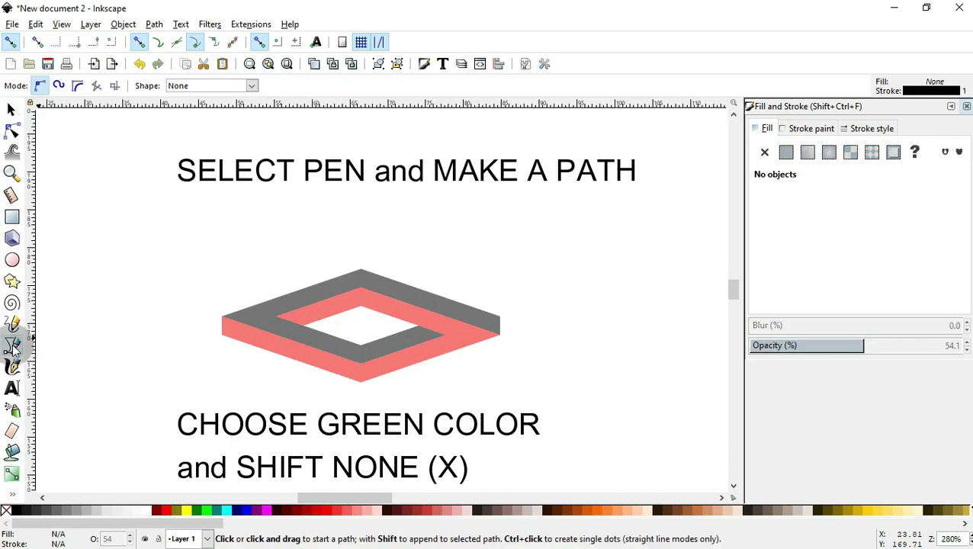
pyautogui.click(360, 289)
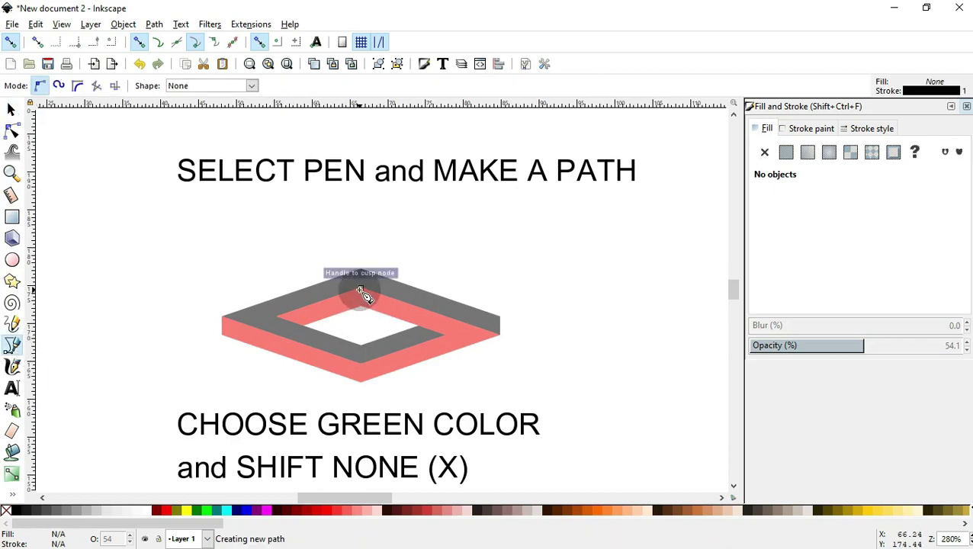
pyautogui.click(499, 334)
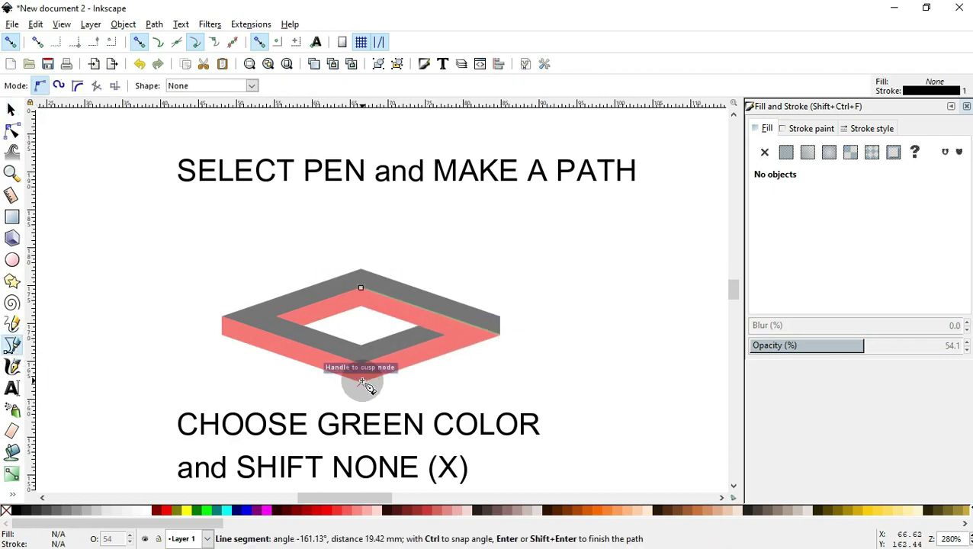
pyautogui.click(361, 379)
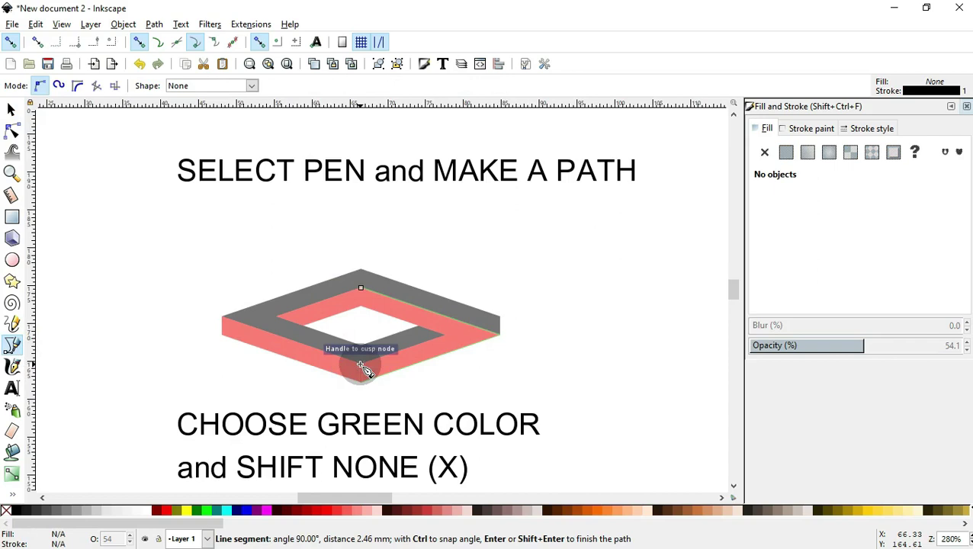
pyautogui.click(449, 338)
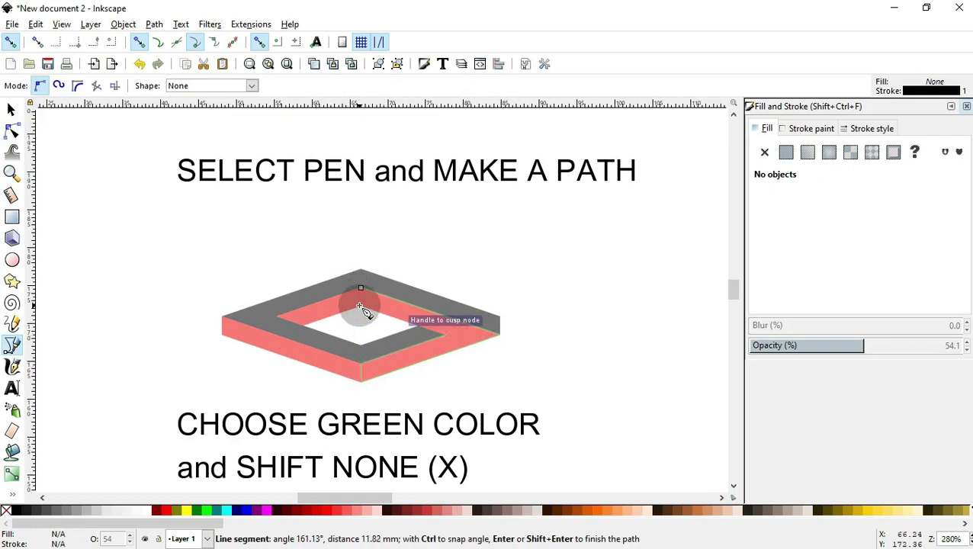
pyautogui.click(361, 287)
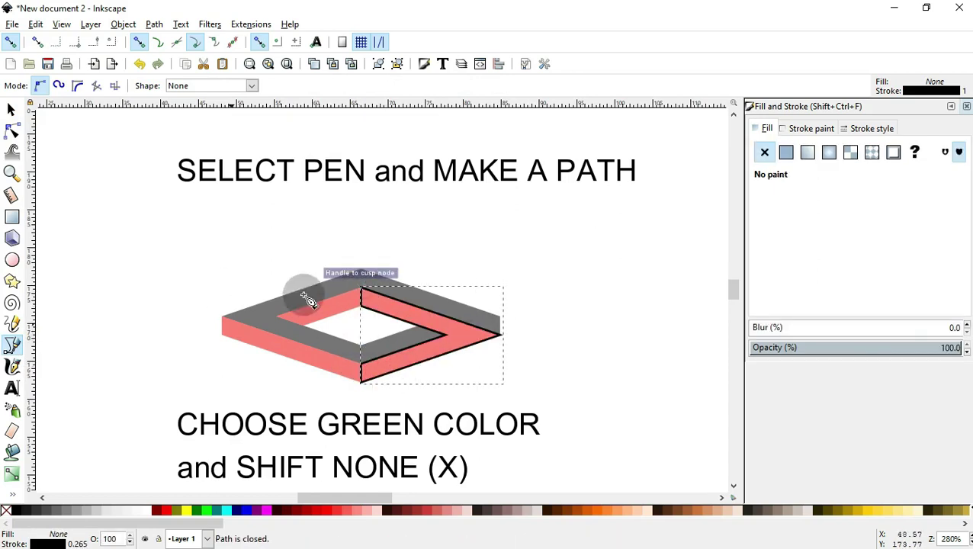
pyautogui.click(203, 511)
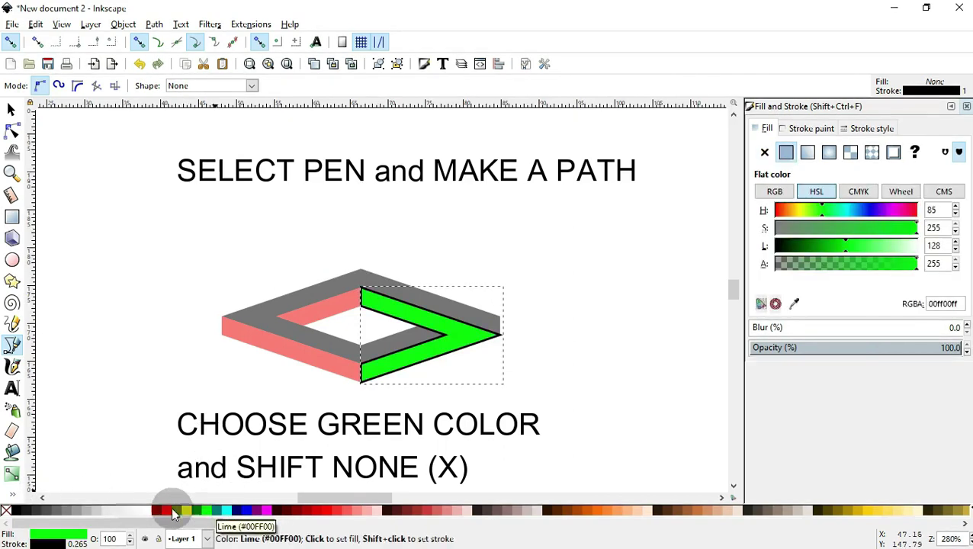
pyautogui.keyDown('shift'); pyautogui.click(6, 511); pyautogui.keyUp('shift')
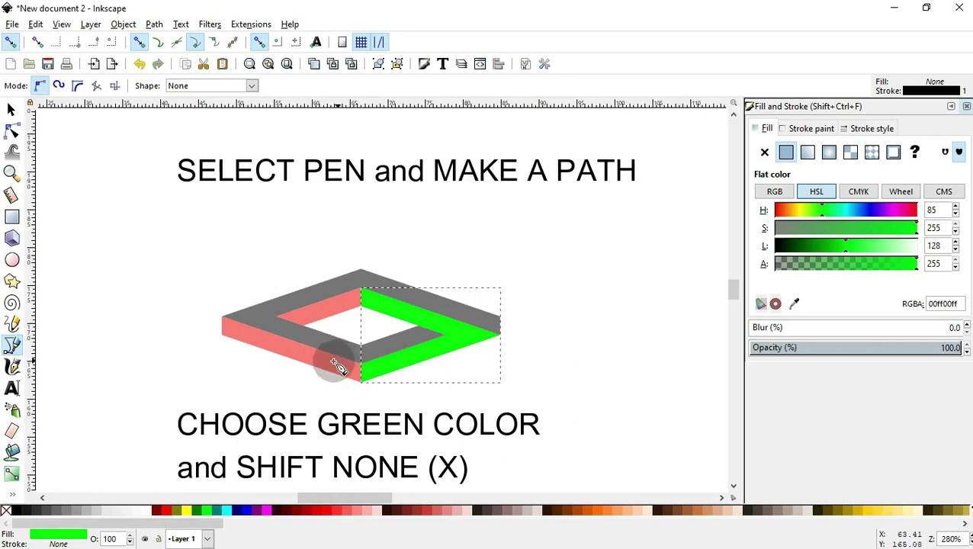
pyautogui.click(223, 335)
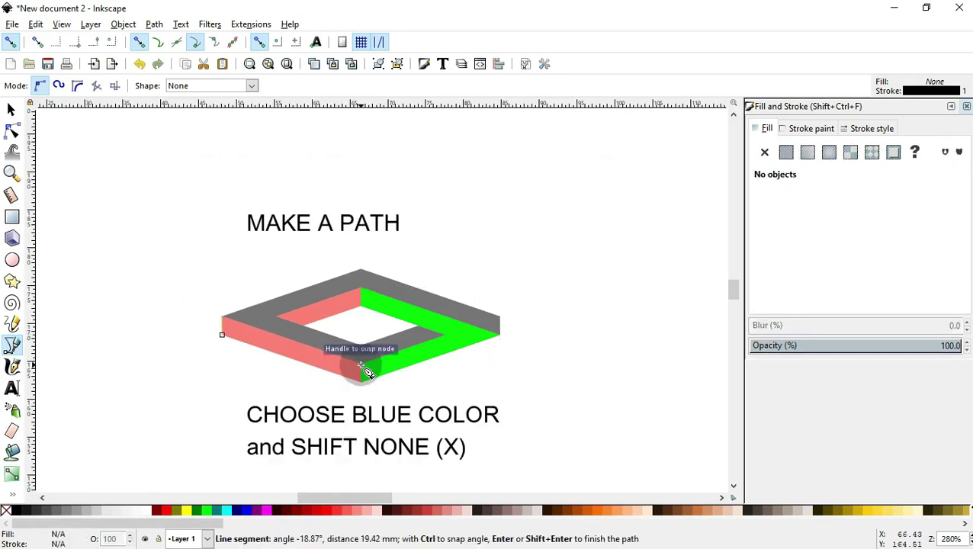
# - Cover the ring's left outer face with a blue pen shape that has no outline
pyautogui.click(363, 371)
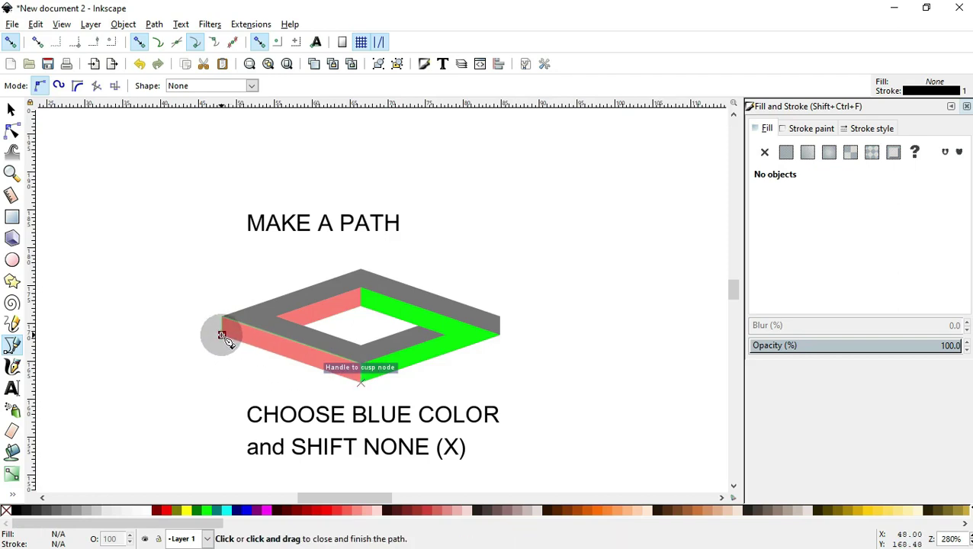
pyautogui.click(222, 334)
pyautogui.click(242, 511)
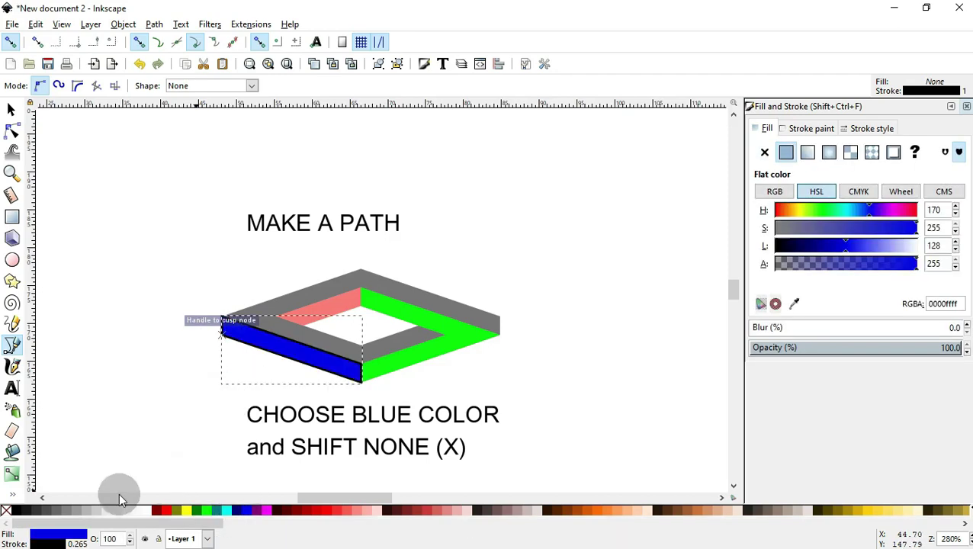
pyautogui.keyDown('shift'); pyautogui.click(5, 511); pyautogui.keyUp('shift')
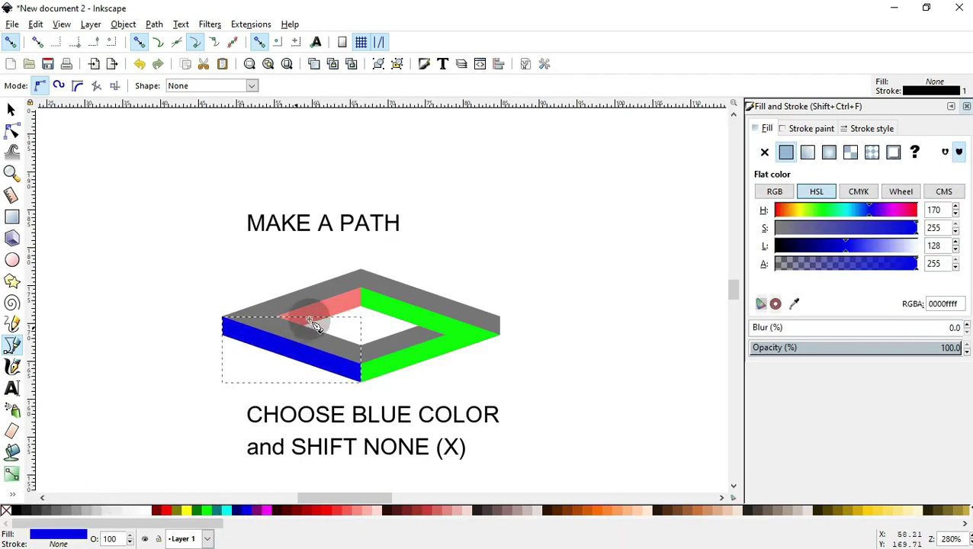
# - Trace a first attempt at the inner back-left face, then discard it
pyautogui.click(361, 290)
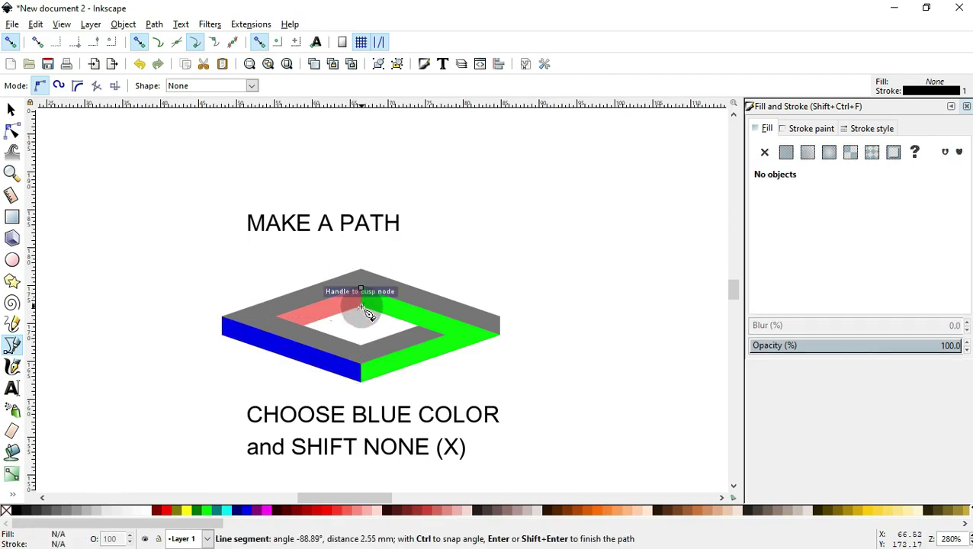
pyautogui.click(304, 327)
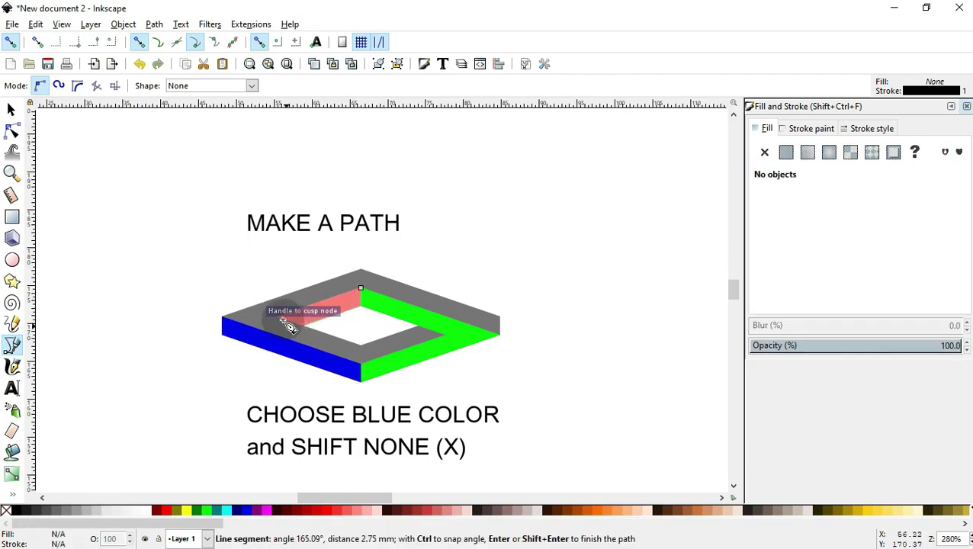
pyautogui.click(279, 316)
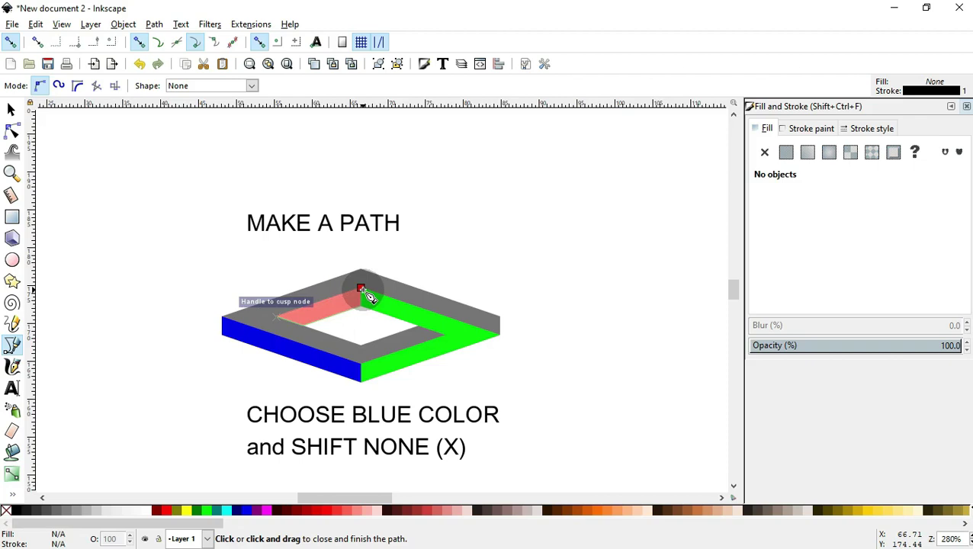
pyautogui.click(363, 289)
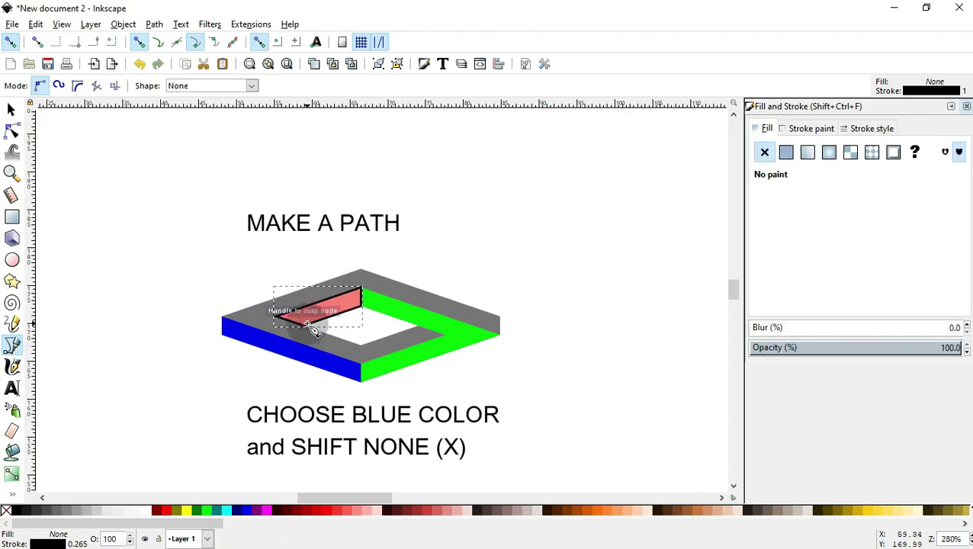
pyautogui.press('Escape')
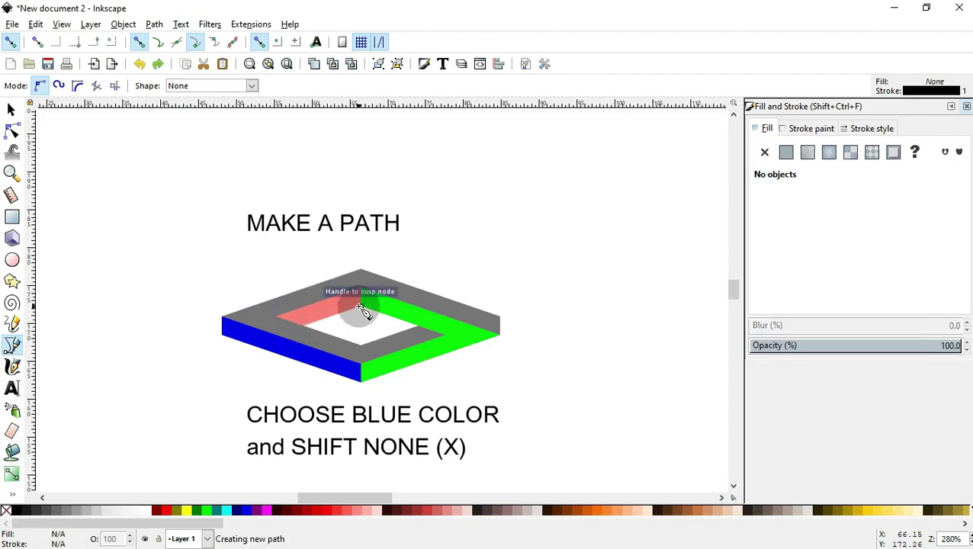
# - Retrace the inner back-left face as a blue, outline-free shape, then deselect
pyautogui.click(360, 307)
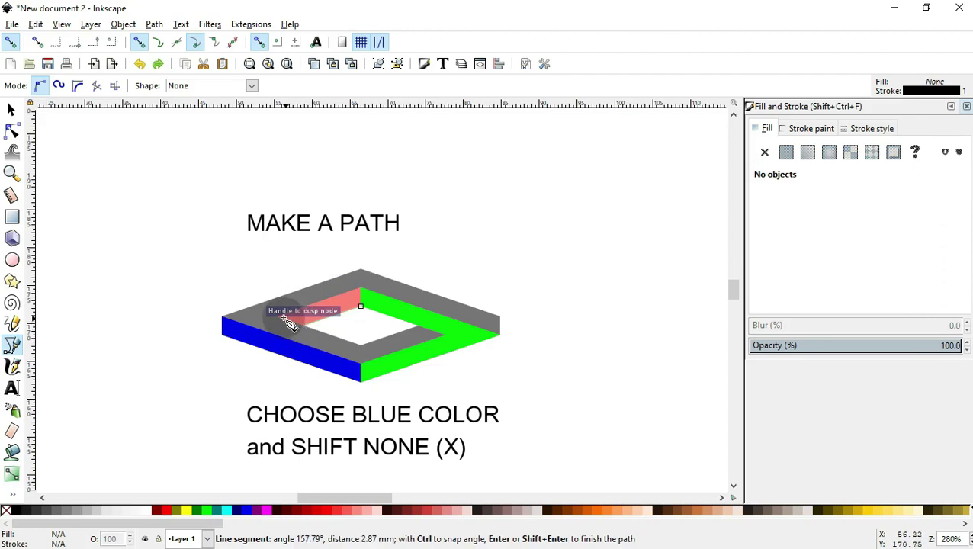
pyautogui.click(276, 317)
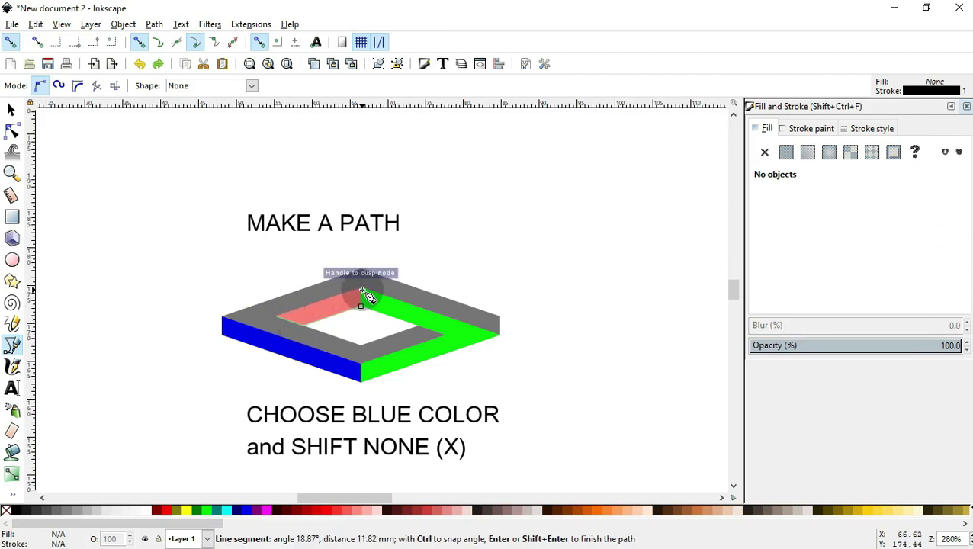
pyautogui.click(361, 289)
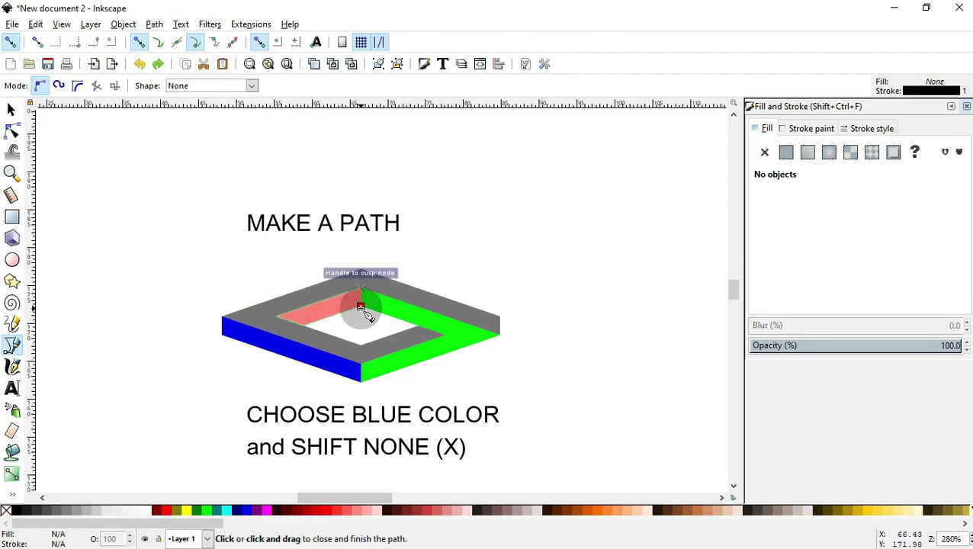
pyautogui.click(361, 307)
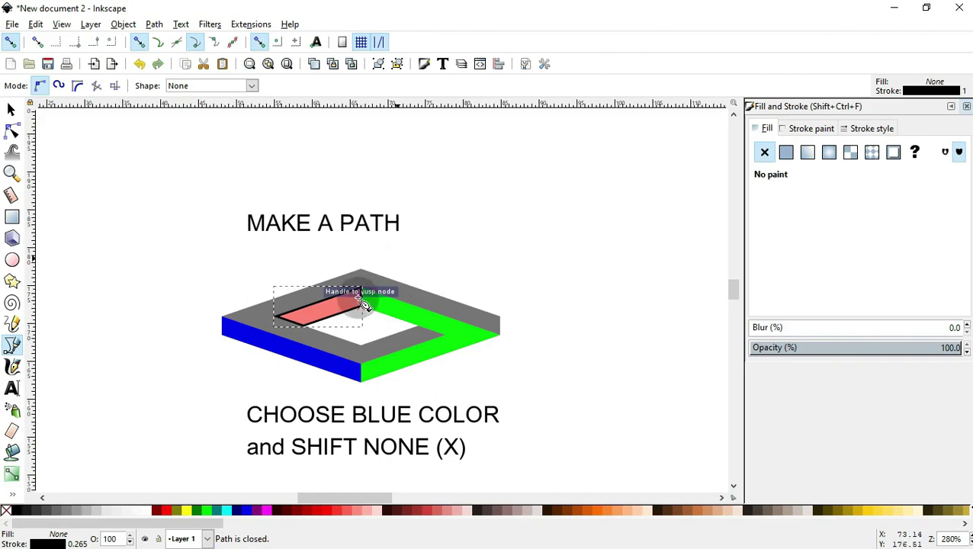
pyautogui.click(248, 511)
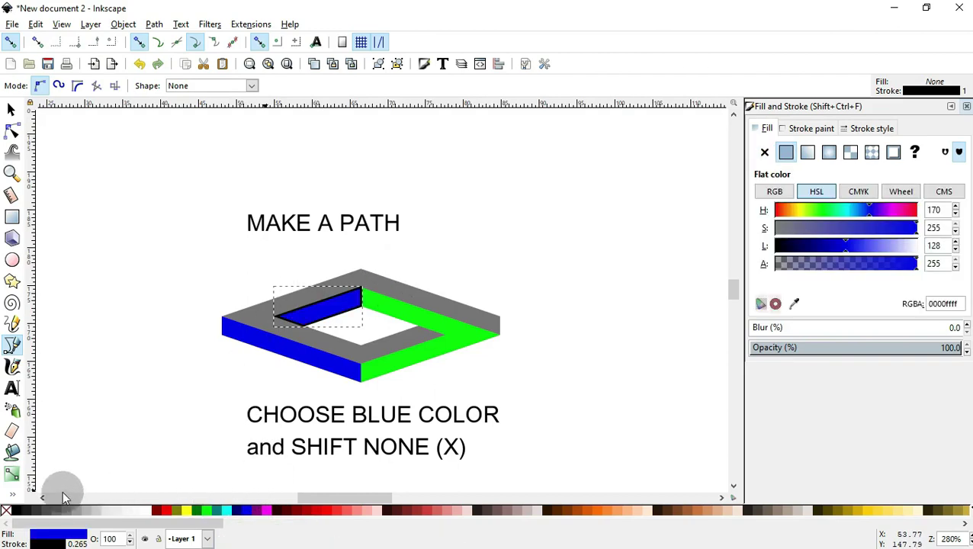
pyautogui.keyDown('shift'); pyautogui.click(5, 510); pyautogui.keyUp('shift')
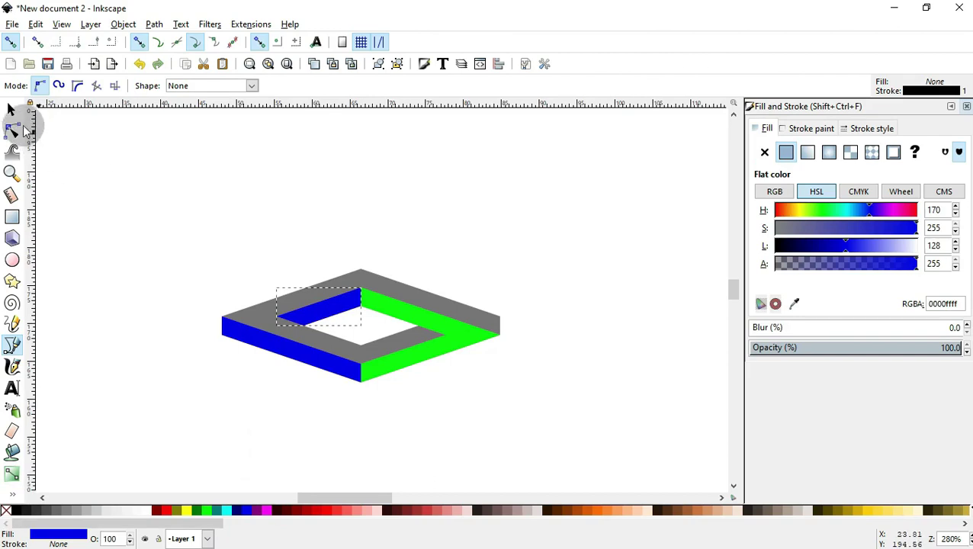
pyautogui.click(12, 109)
pyautogui.click(256, 198)
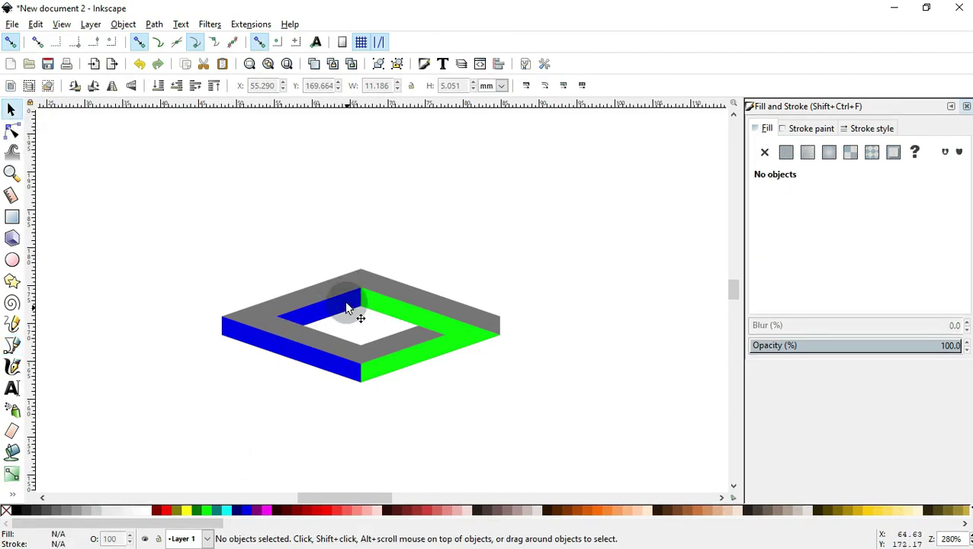
# - Select the grey, blue and green pieces and drag them up-left, clear of the pink diamond
pyautogui.moveTo(120, 206); pyautogui.dragTo(587, 461)
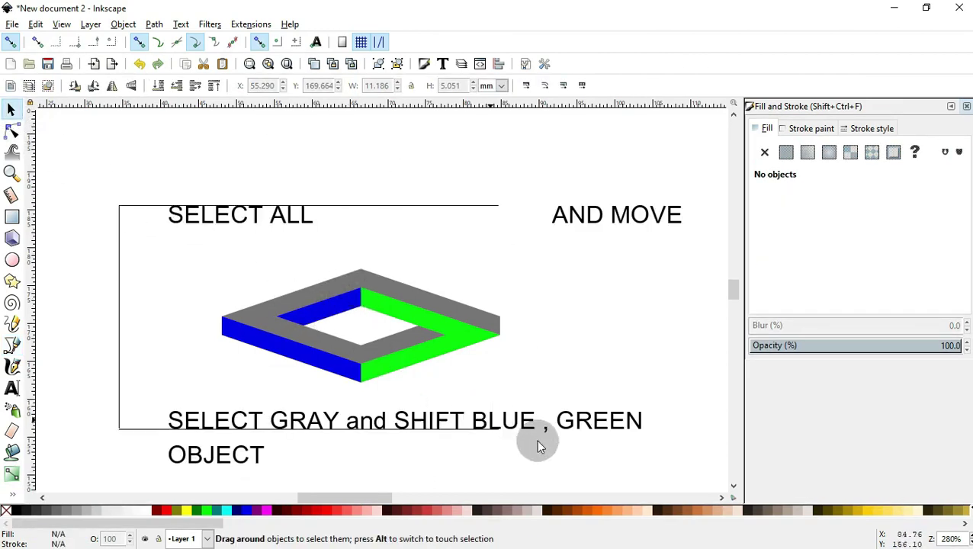
pyautogui.click(467, 170)
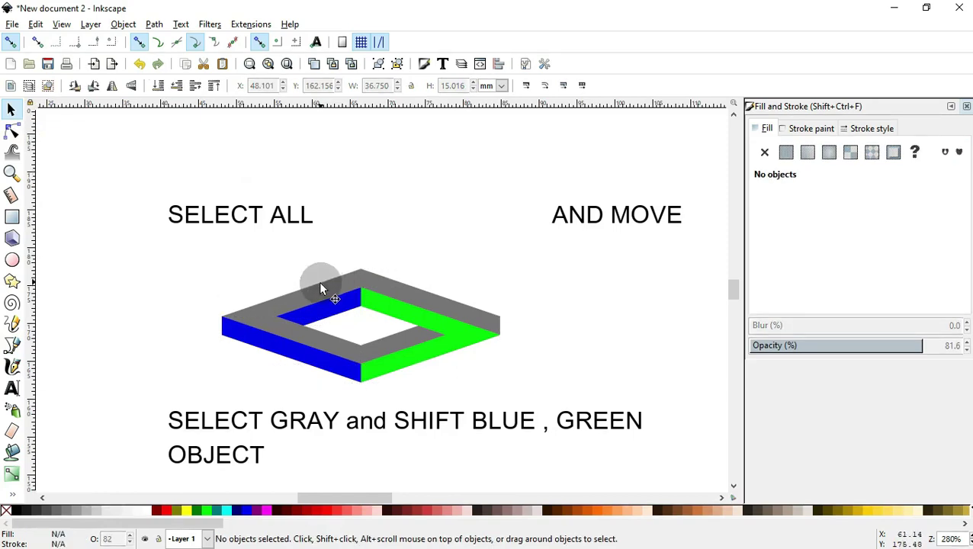
pyautogui.click(362, 282)
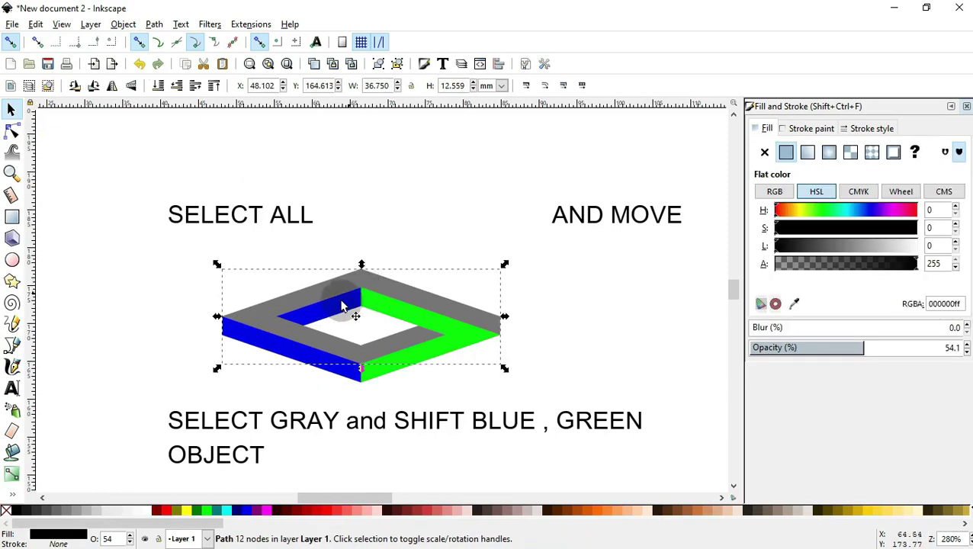
pyautogui.keyDown('shift'); pyautogui.click(336, 309); pyautogui.keyUp('shift')
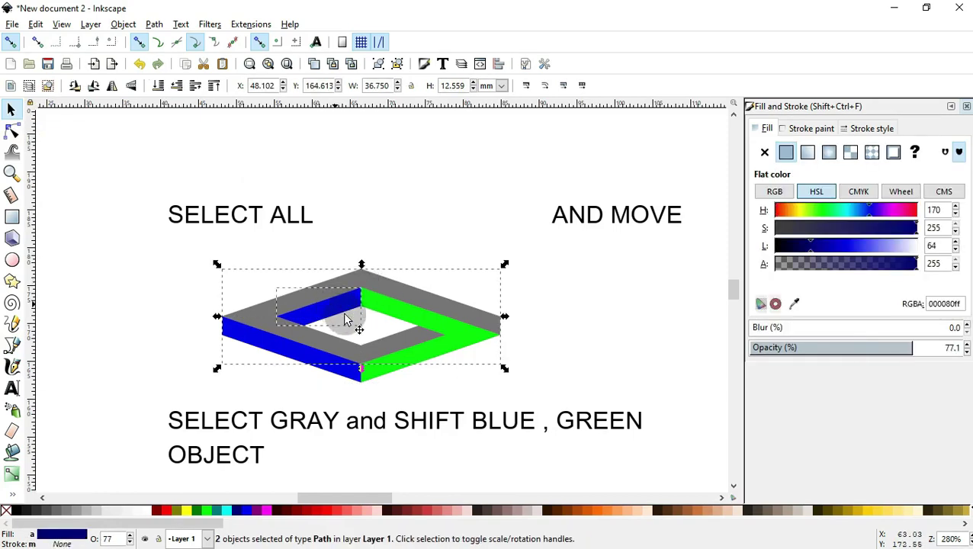
pyautogui.keyDown('shift'); pyautogui.click(343, 369); pyautogui.keyUp('shift')
pyautogui.keyDown('shift'); pyautogui.click(372, 377); pyautogui.keyUp('shift')
pyautogui.moveTo(371, 377); pyautogui.dragTo(189, 157)
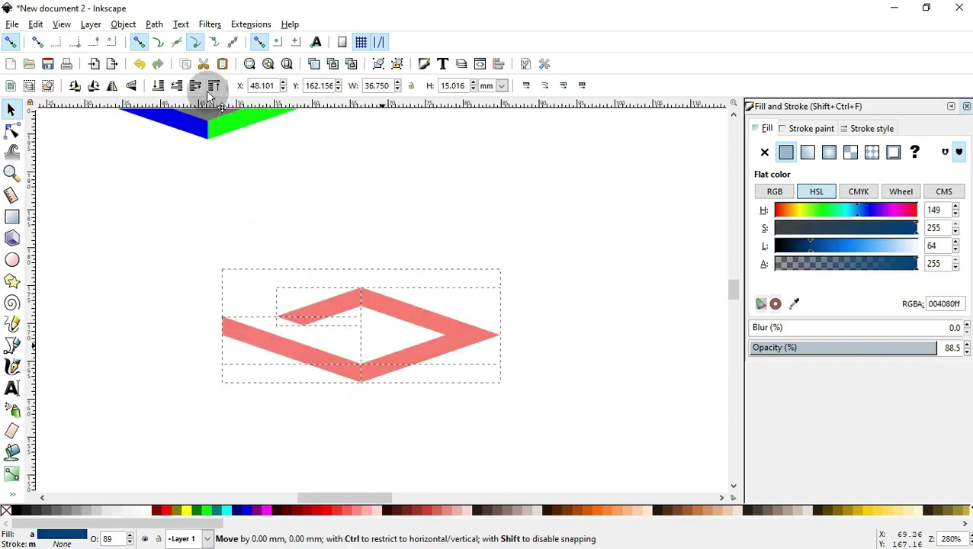
pyautogui.moveTo(597, 411); pyautogui.dragTo(308, 415)
pyautogui.moveTo(98, 250)
pyautogui.mouseDown()
pyautogui.moveTo(406, 469)
pyautogui.moveTo(519, 444)
pyautogui.moveTo(510, 299)
pyautogui.mouseUp()
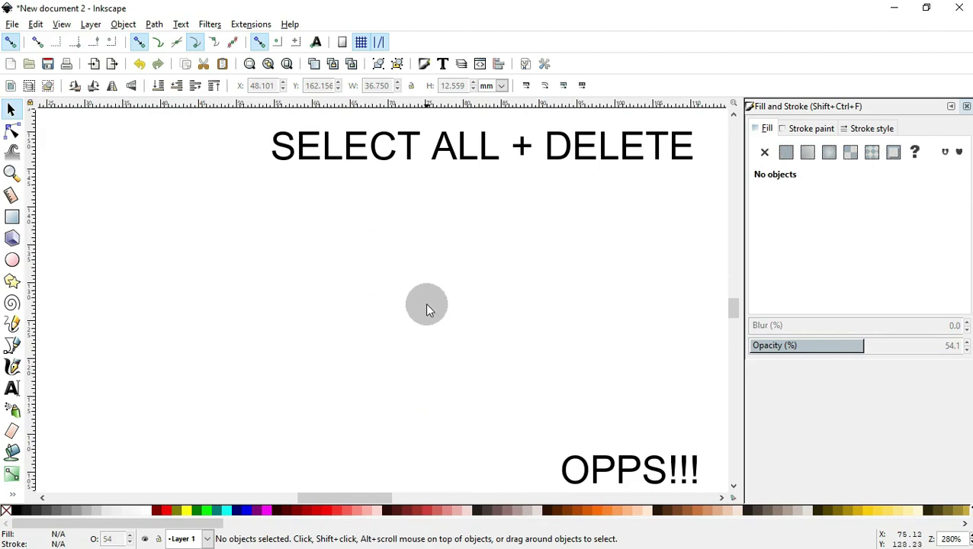
# - Box-select and delete the leftover pink diamond, then re-centre the rhombus in the view
pyautogui.keyDown('ctrl'); pyautogui.scroll(7, 423, 288); pyautogui.keyUp('ctrl')
pyautogui.keyDown('ctrl'); pyautogui.scroll(-9, 423, 288); pyautogui.keyUp('ctrl')
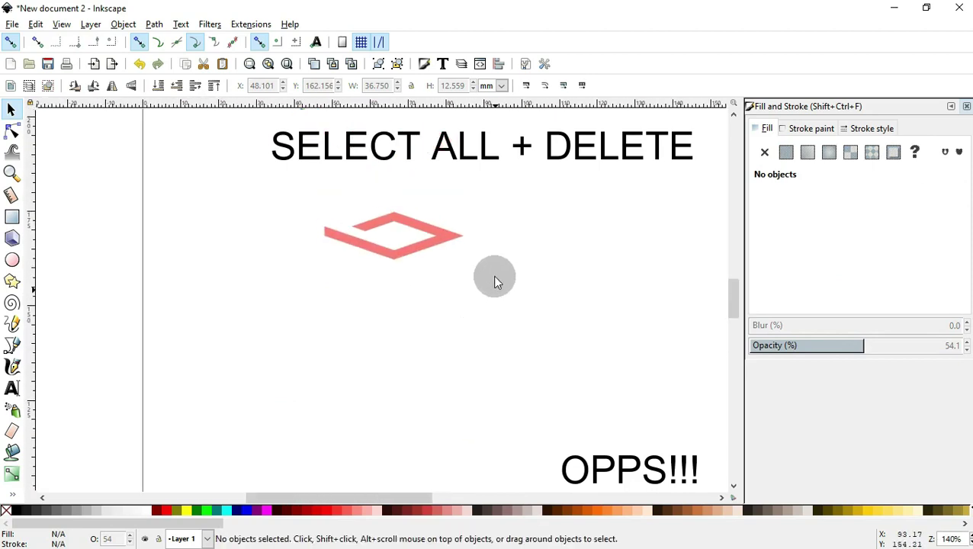
pyautogui.moveTo(494, 280); pyautogui.dragTo(278, 147)
pyautogui.press('Delete')
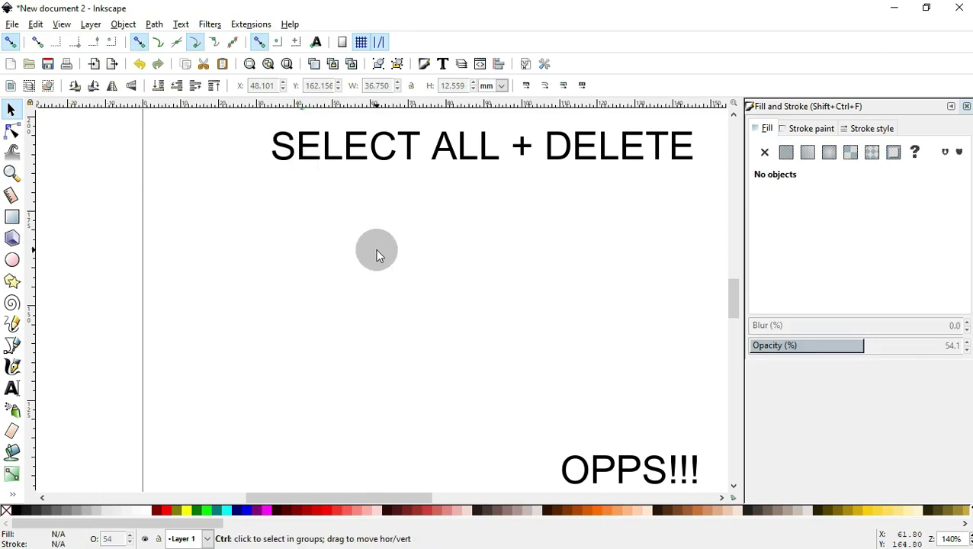
pyautogui.keyDown('ctrl'); pyautogui.scroll(2, 379, 256); pyautogui.keyUp('ctrl')
pyautogui.moveTo(374, 244)
pyautogui.mouseDown()
pyautogui.moveTo(360, 257)
pyautogui.moveTo(515, 318)
pyautogui.moveTo(532, 274)
pyautogui.moveTo(403, 292)
pyautogui.mouseUp()
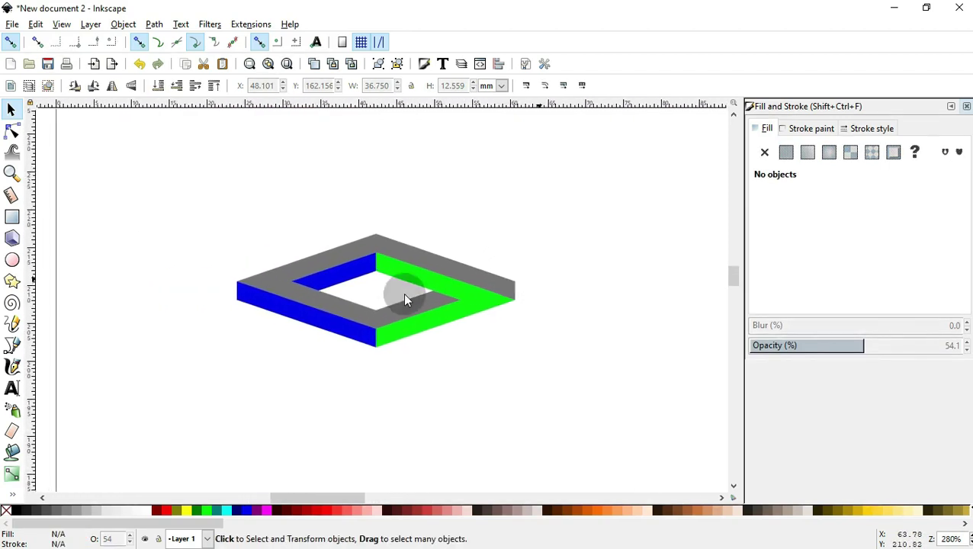
# - Fill the grey top faces with a light red palette swatch
pyautogui.click(309, 259)
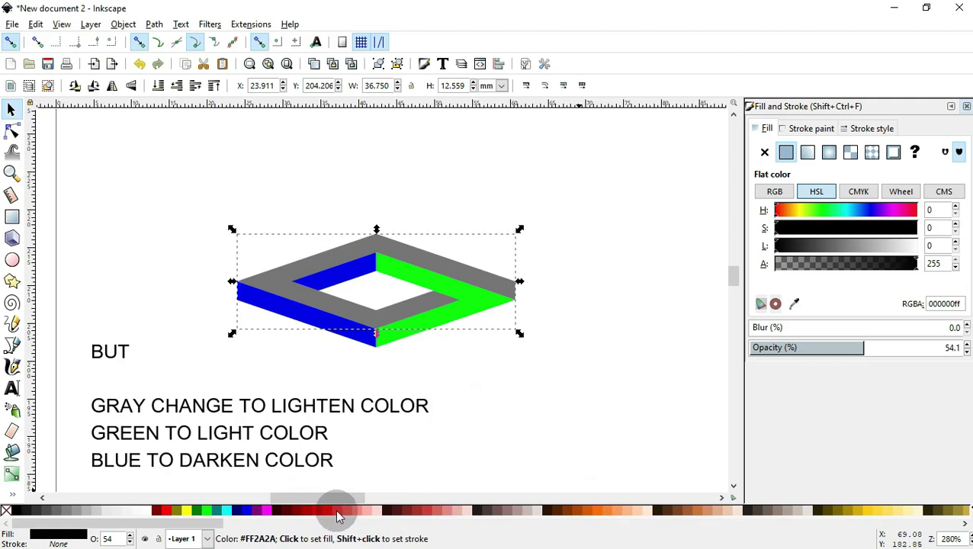
pyautogui.click(348, 511)
pyautogui.click(339, 511)
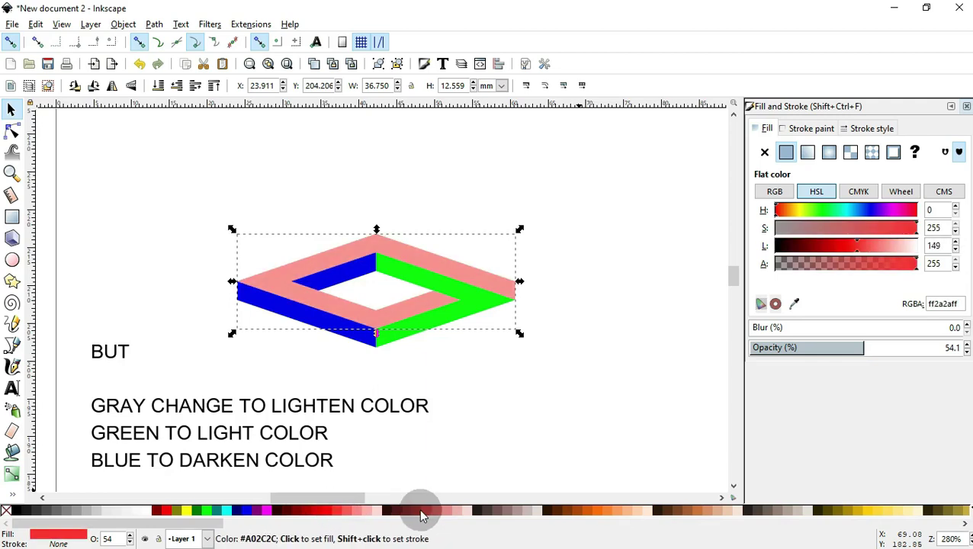
pyautogui.click(330, 512)
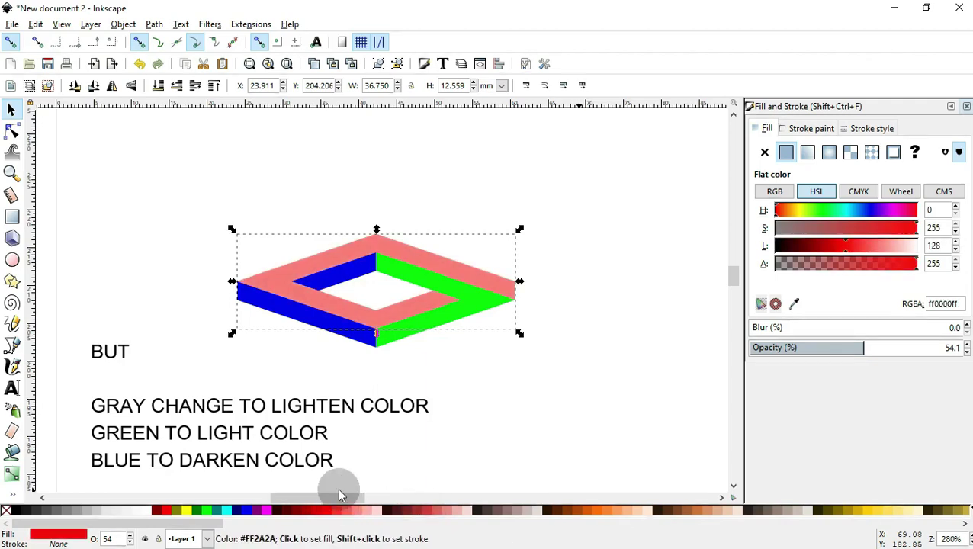
# - Fill the blue left face and blue inner face with dark red
pyautogui.click(316, 321)
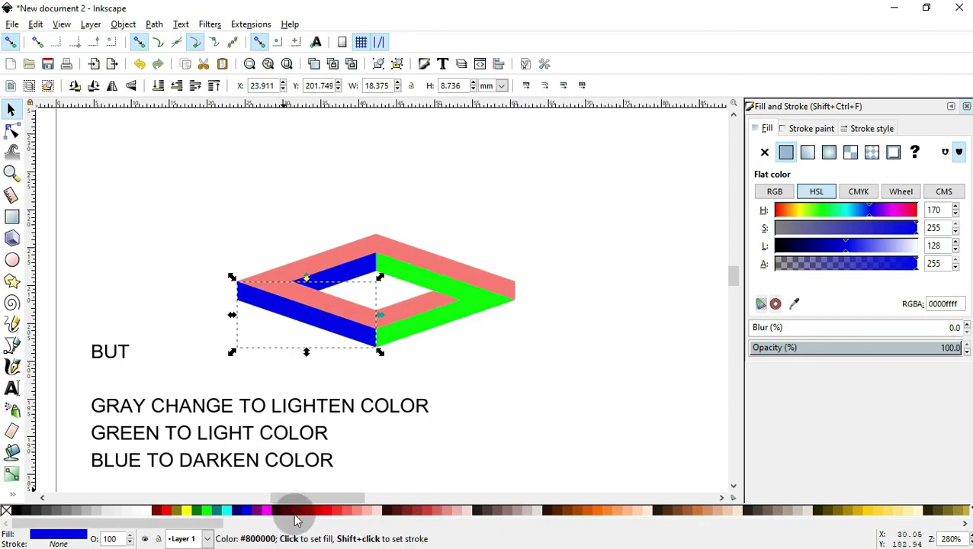
pyautogui.click(295, 511)
pyautogui.click(366, 273)
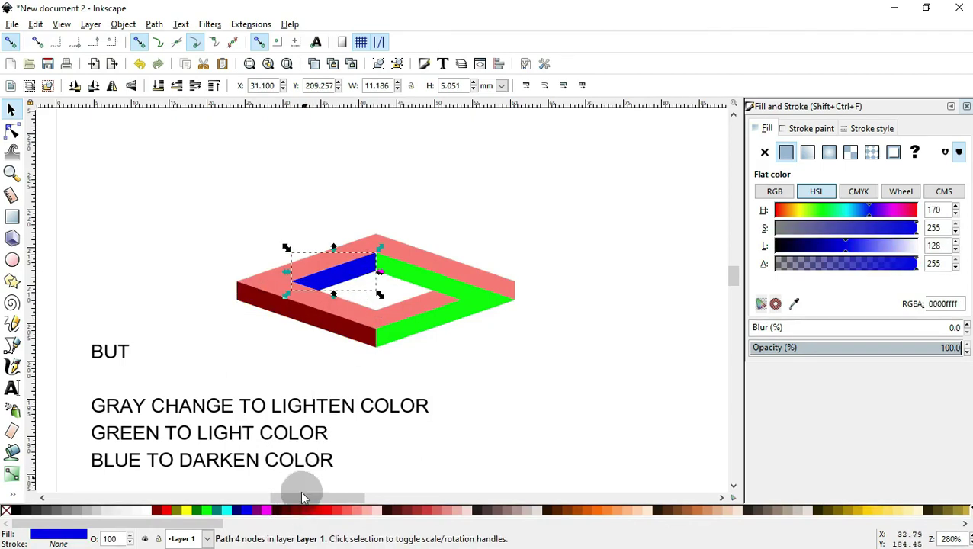
pyautogui.click(289, 511)
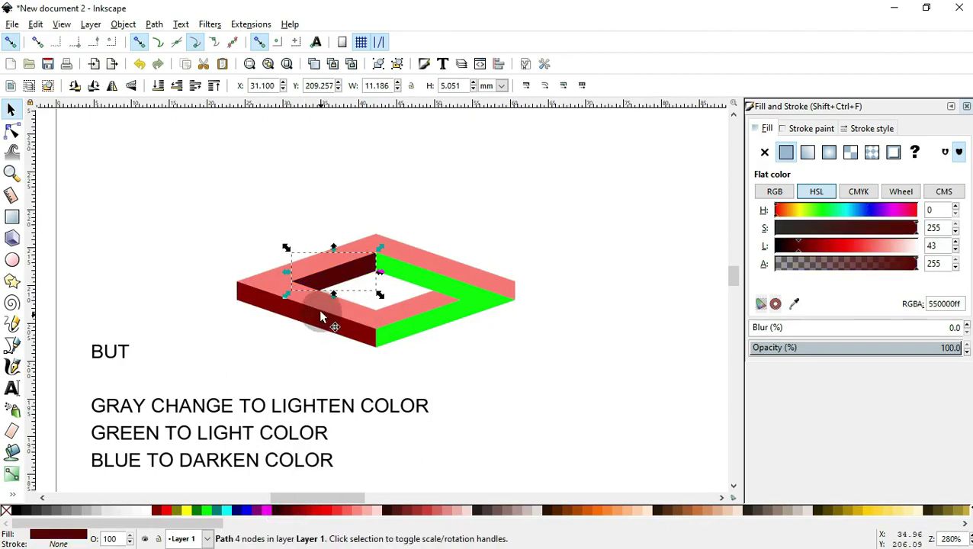
# - Fill the green face crimson #AA0000, then deselect to review the recoloured rhombus
pyautogui.click(404, 329)
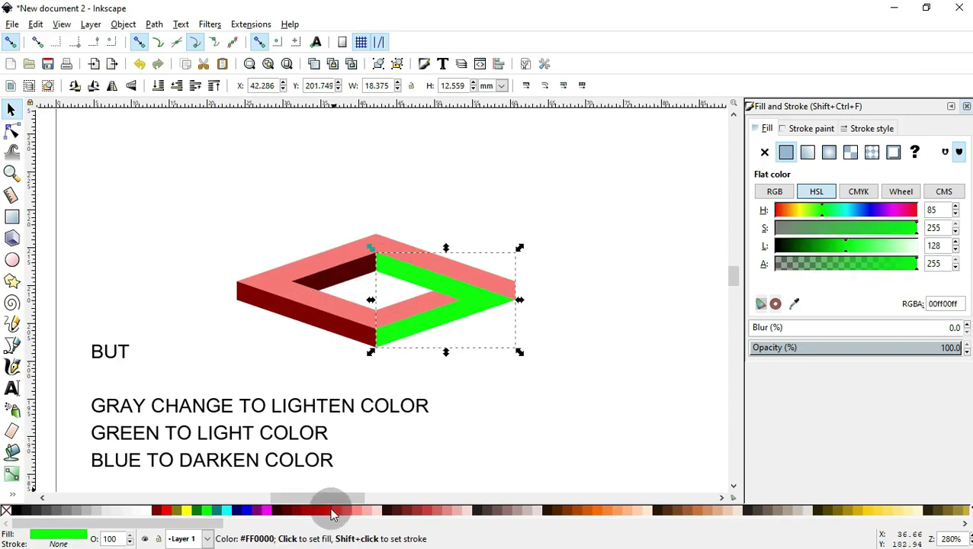
pyautogui.click(333, 511)
pyautogui.click(323, 510)
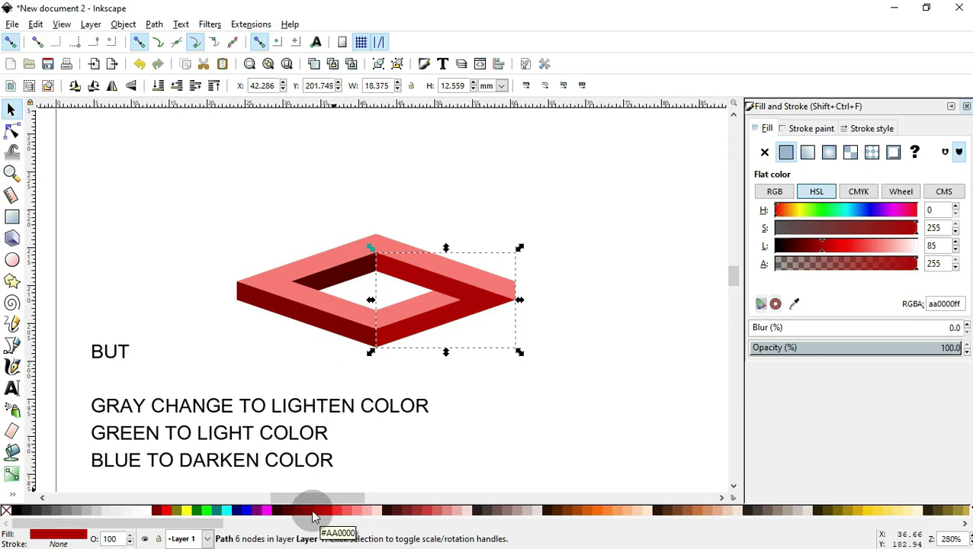
pyautogui.click(324, 432)
pyautogui.keyDown('ctrl'); pyautogui.scroll(3, 398, 315); pyautogui.keyUp('ctrl')
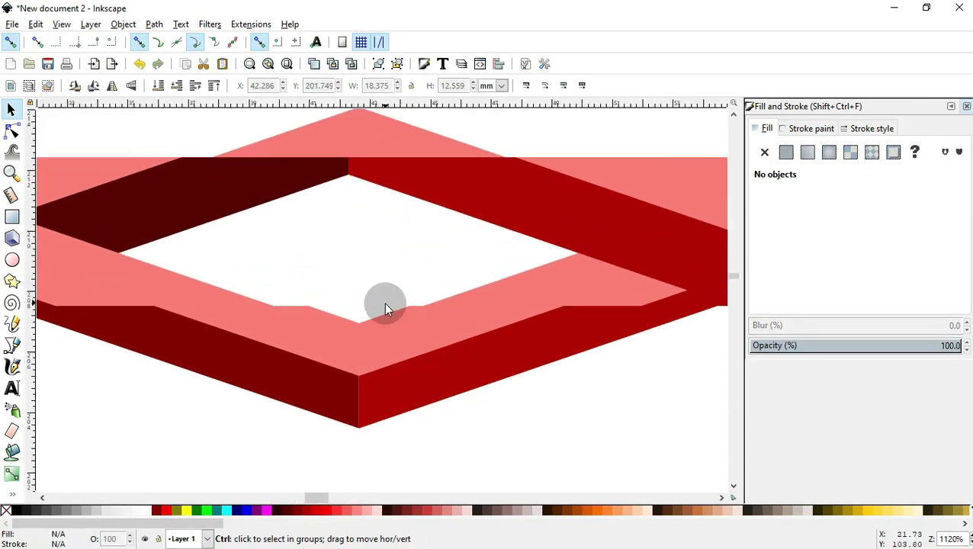
# - Close the Fill and Stroke dialog and confirm the rhombus consists of four paths
pyautogui.keyDown('ctrl'); pyautogui.scroll(1, 383, 305); pyautogui.keyUp('ctrl')
pyautogui.keyDown('ctrl'); pyautogui.scroll(2, 336, 450); pyautogui.keyUp('ctrl')
pyautogui.keyDown('ctrl'); pyautogui.scroll(1, 333, 462); pyautogui.keyUp('ctrl')
pyautogui.keyDown('ctrl'); pyautogui.scroll(-1, 333, 461); pyautogui.keyUp('ctrl')
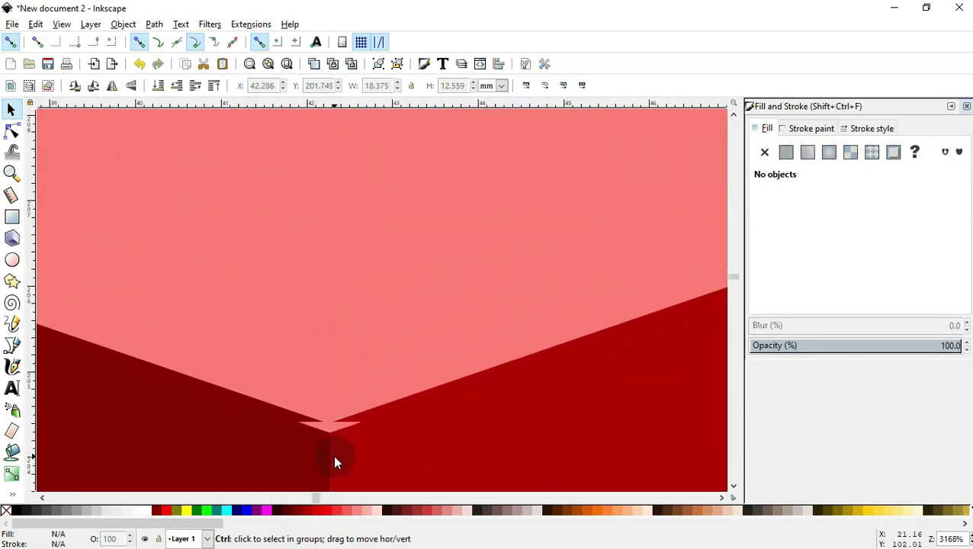
pyautogui.keyDown('ctrl'); pyautogui.scroll(-4, 333, 457); pyautogui.keyUp('ctrl')
pyautogui.keyDown('ctrl'); pyautogui.scroll(-1, 335, 429); pyautogui.keyUp('ctrl')
pyautogui.scroll(-3, 381, 308)
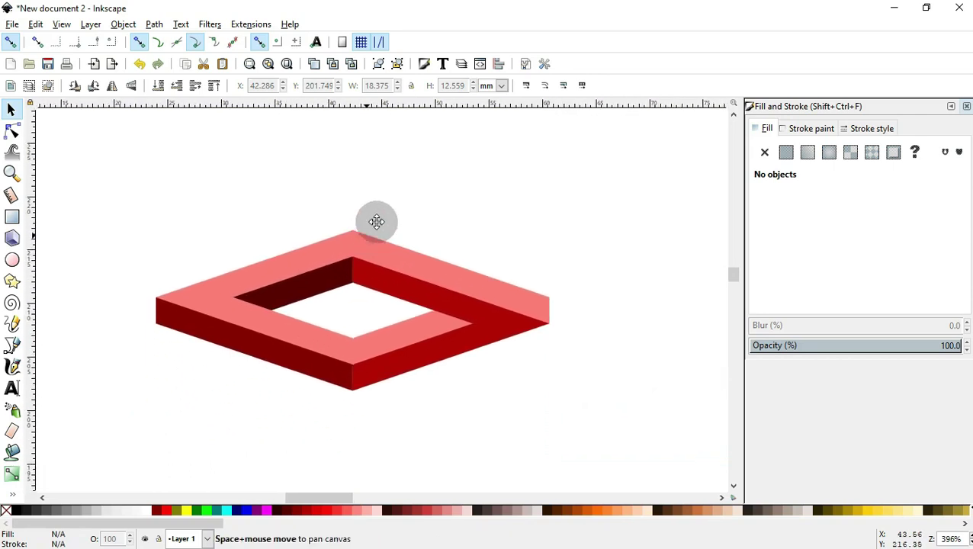
pyautogui.keyDown('ctrl'); pyautogui.scroll(-1, 360, 257); pyautogui.keyUp('ctrl')
pyautogui.keyDown('ctrl'); pyautogui.scroll(1, 360, 257); pyautogui.keyUp('ctrl')
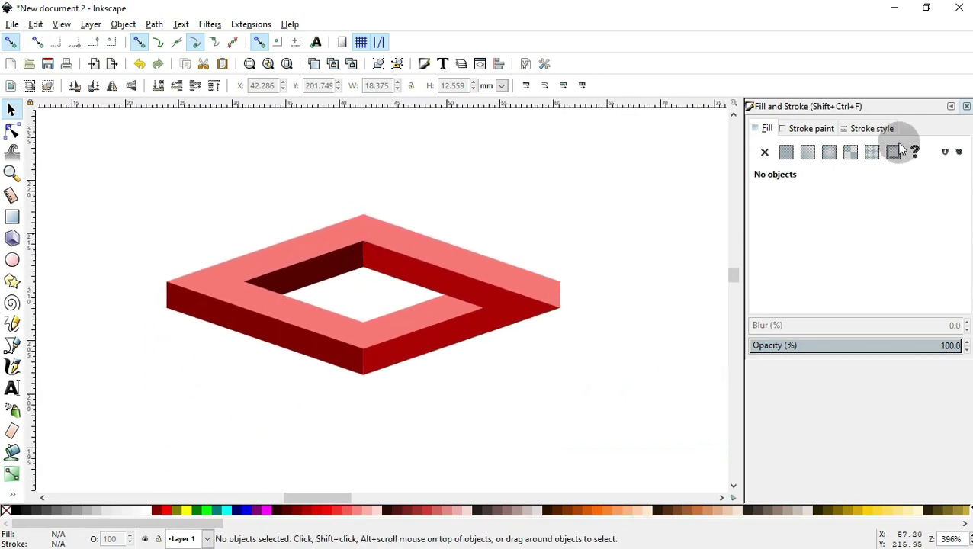
pyautogui.click(966, 107)
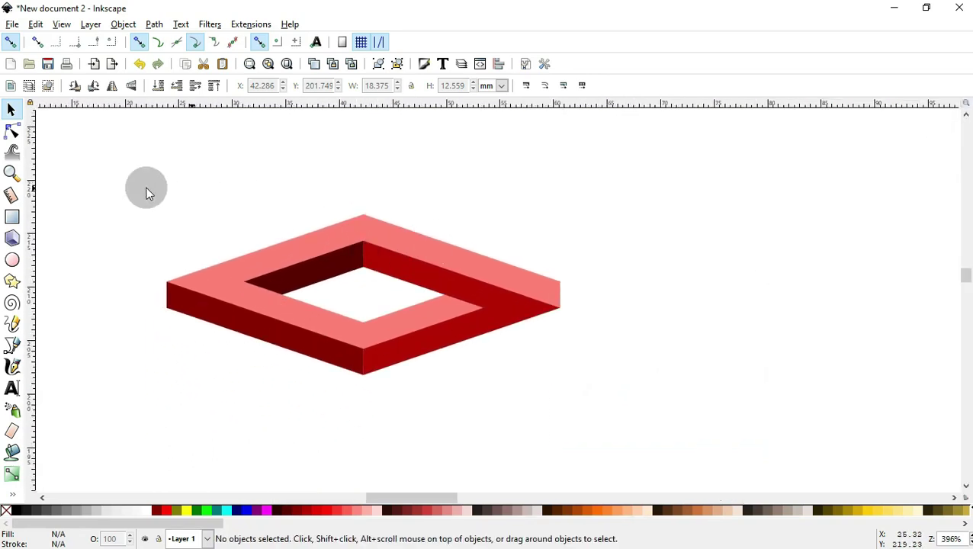
pyautogui.moveTo(91, 173); pyautogui.dragTo(642, 417)
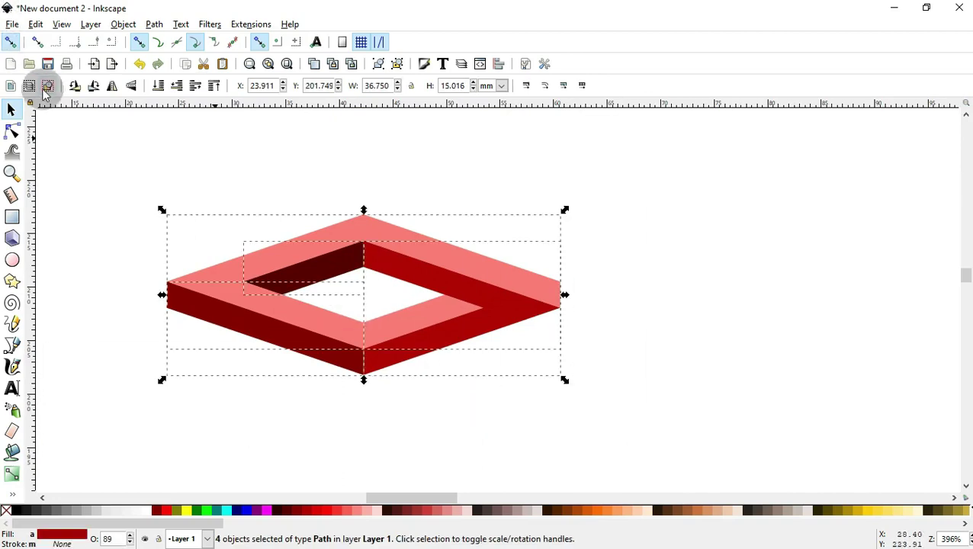
pyautogui.moveTo(575, 168); pyautogui.dragTo(610, 154)
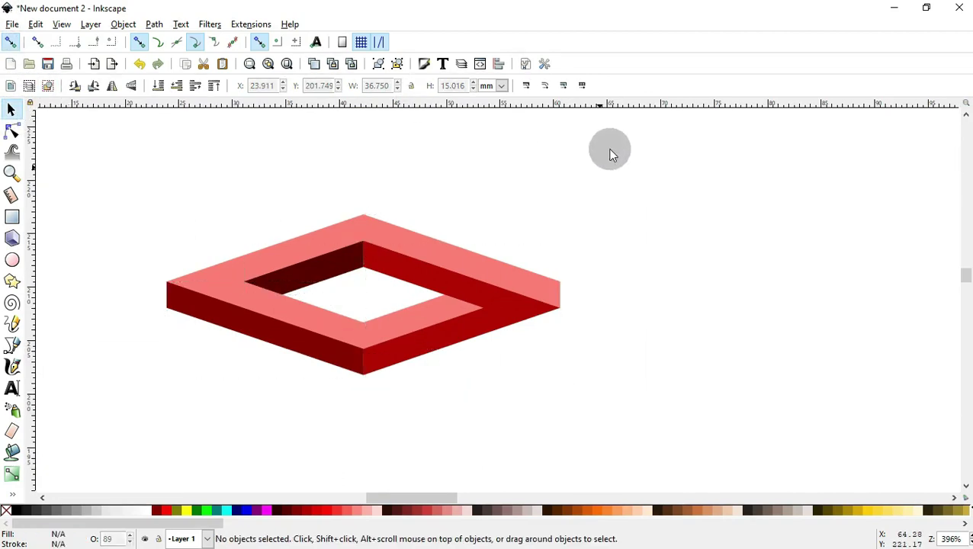